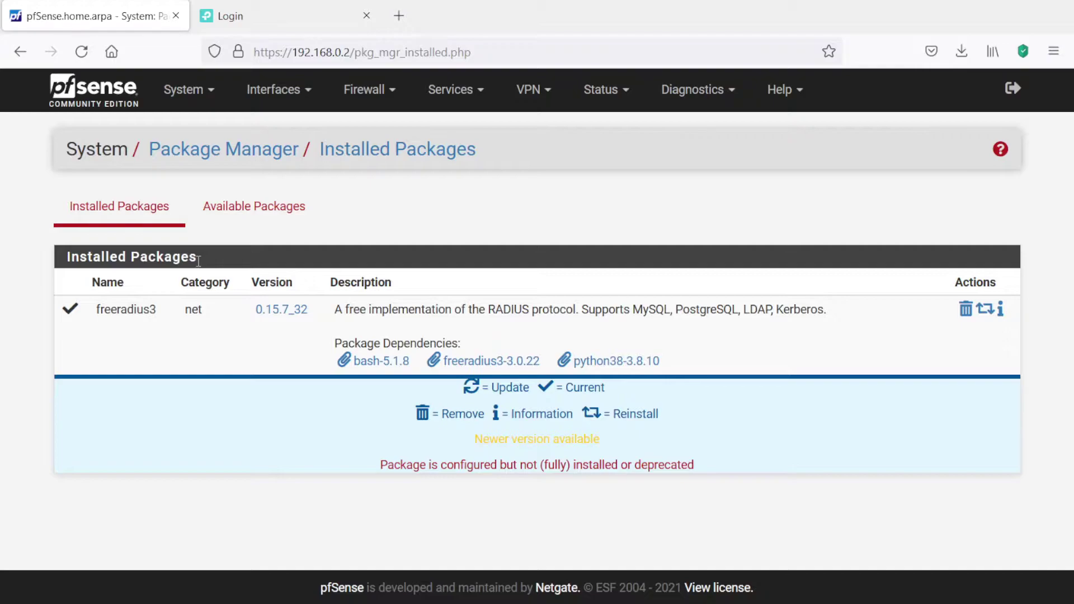
- Open the pfSense Services menu to reach the newly installed FreeRADIUS package
click(478, 96)
- Open Services > FreeRADIUS to show its empty Users page
click(465, 358)
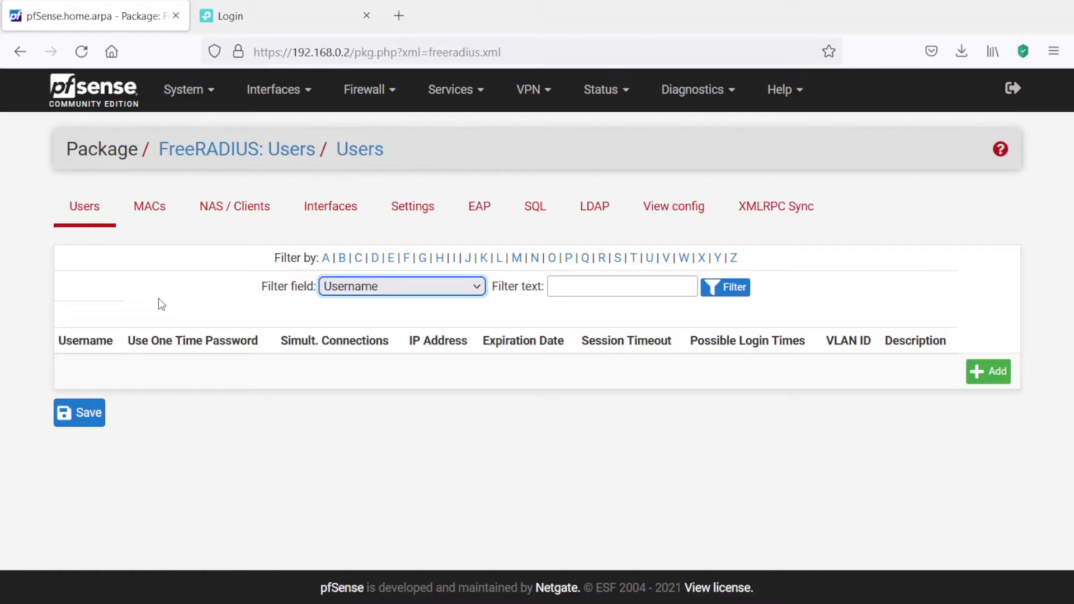
- Review the empty MACs, NAS / Clients and Interfaces tabs, ending on FreeRADIUS Settings
click(148, 219)
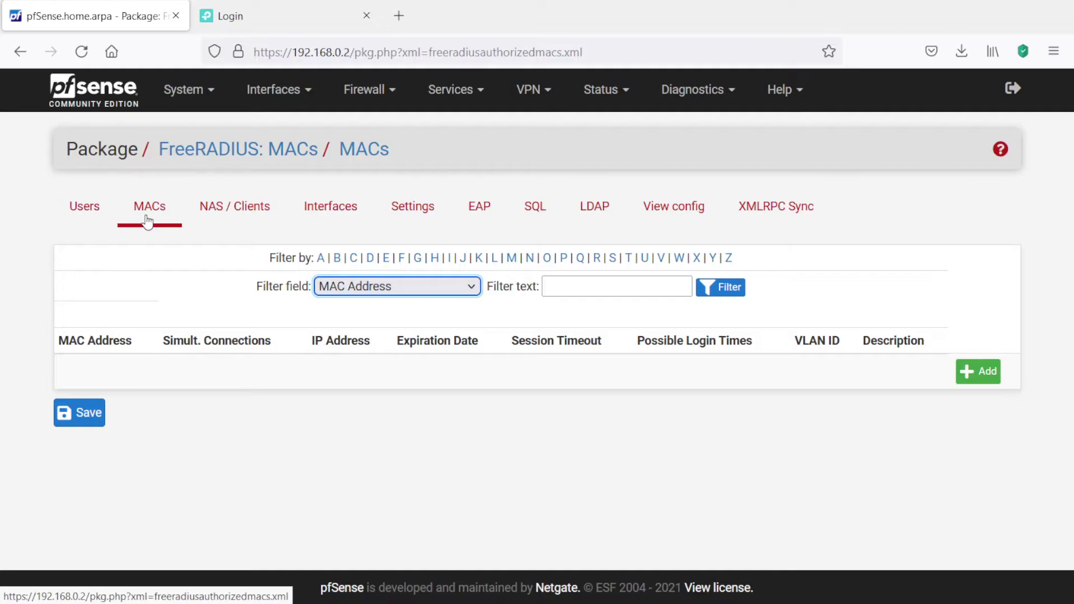
click(234, 208)
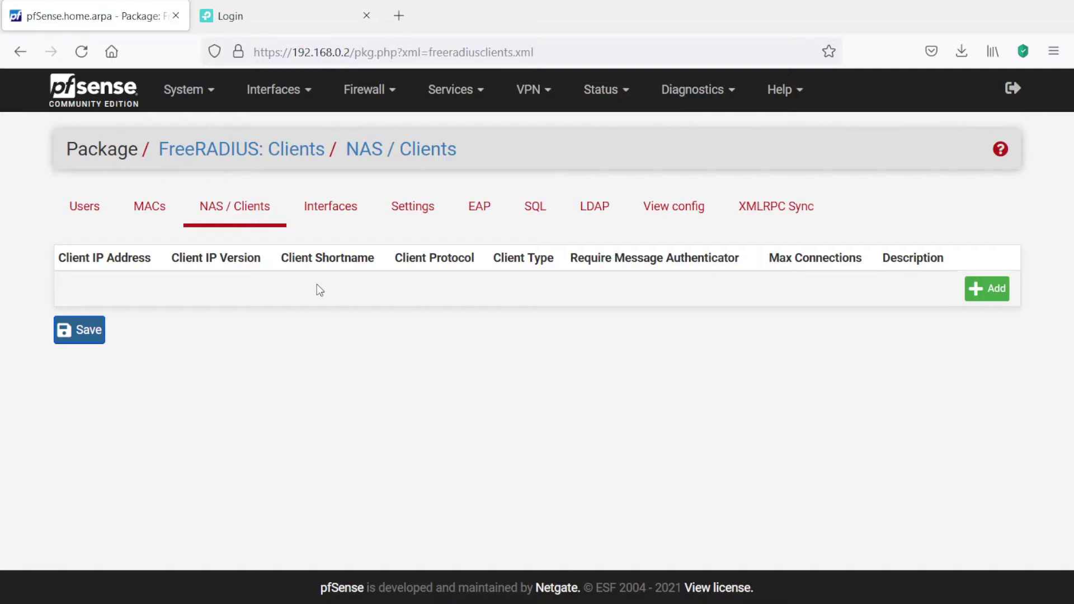
click(332, 224)
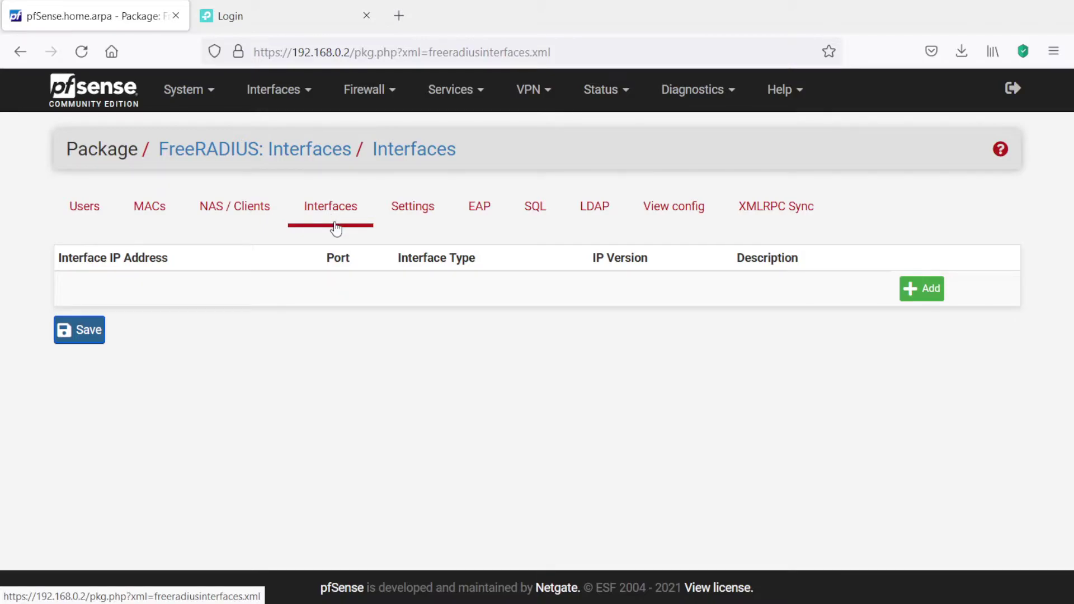
click(406, 216)
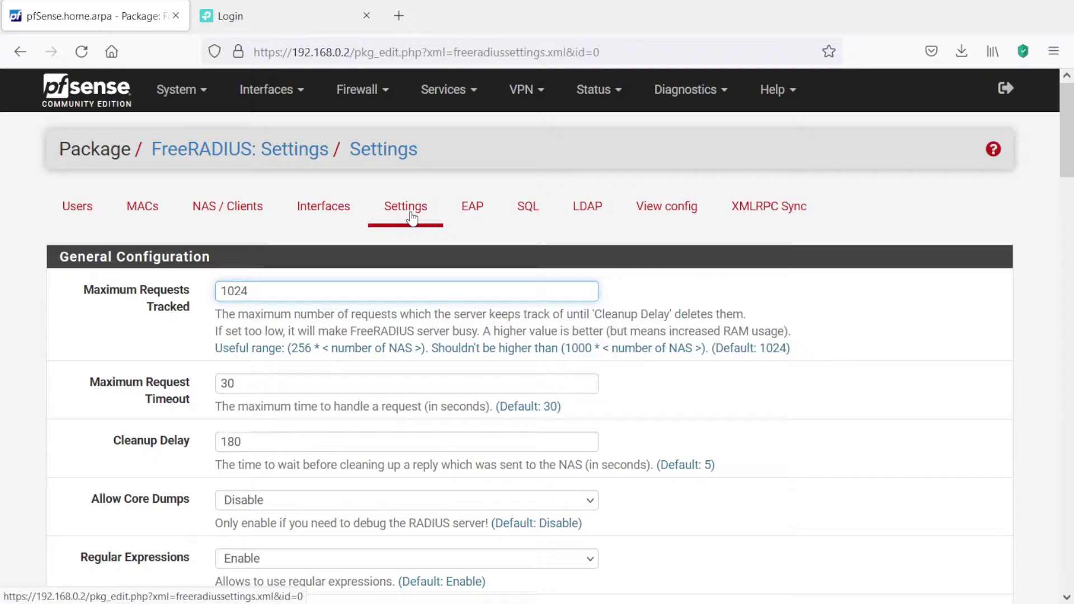
- Review the EAP, SQL, LDAP, View config and XMLRPC Sync tabs, then return to Users
click(473, 207)
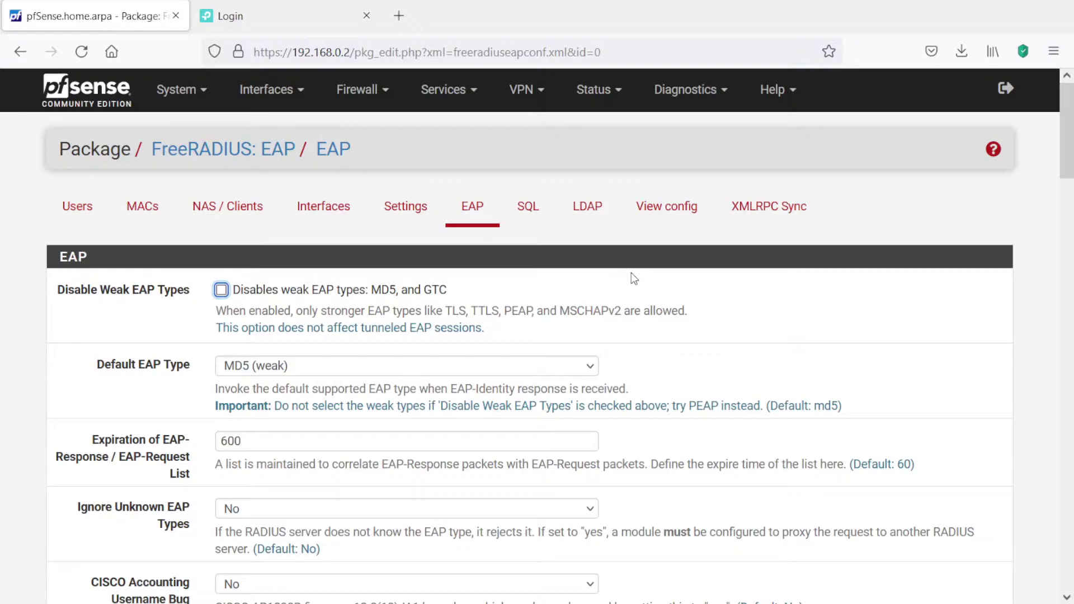
click(526, 216)
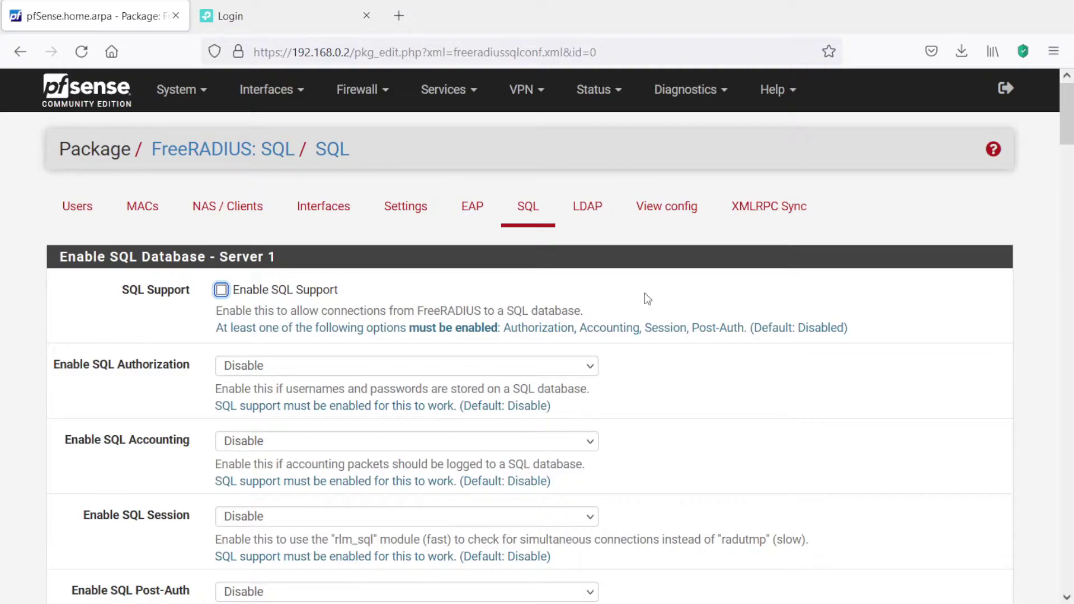
click(584, 212)
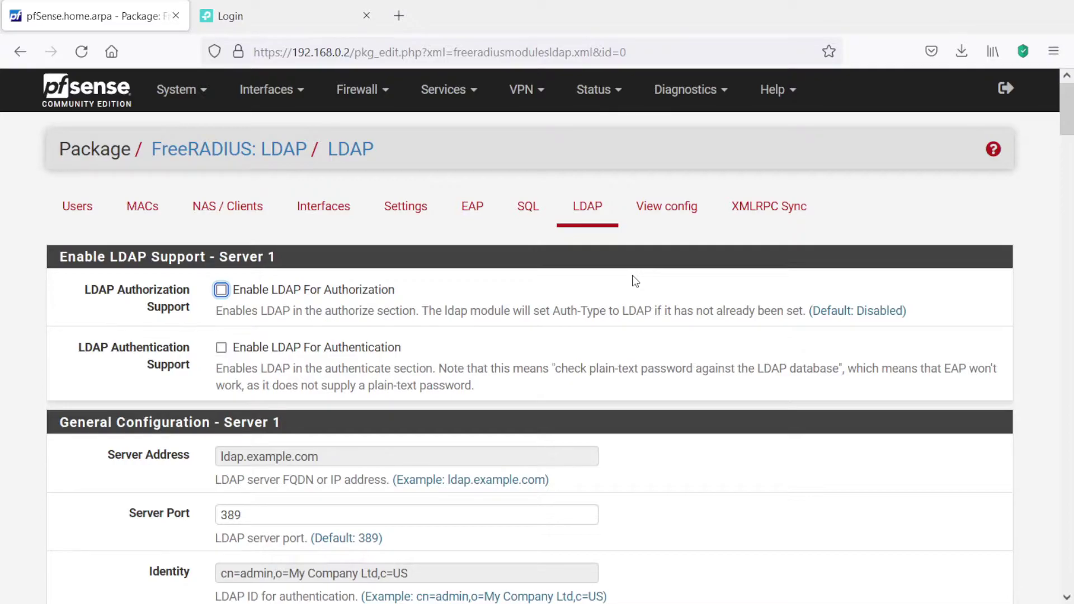
click(663, 218)
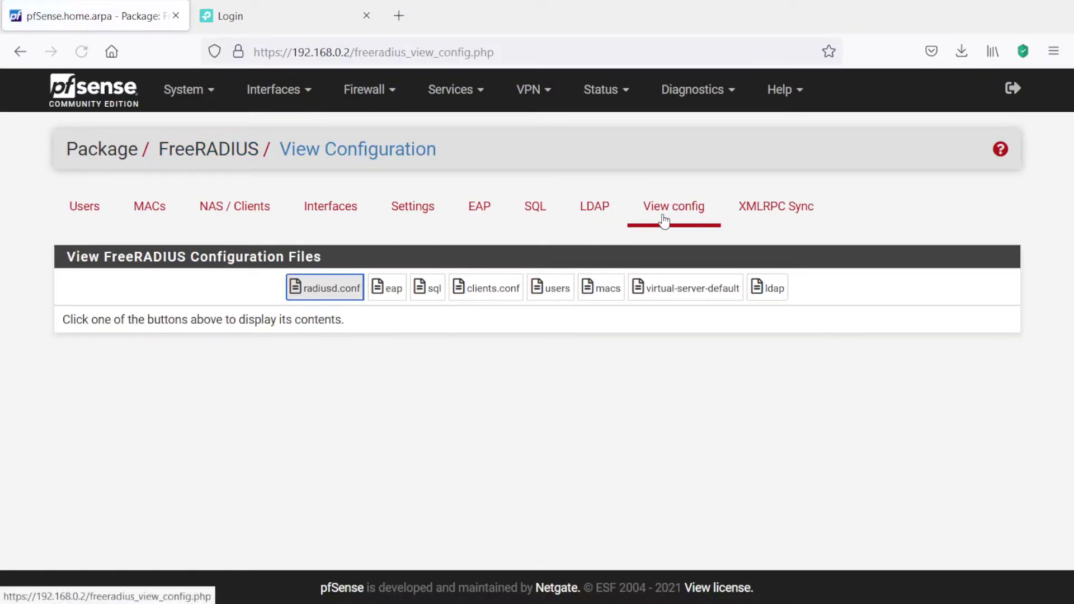
click(756, 208)
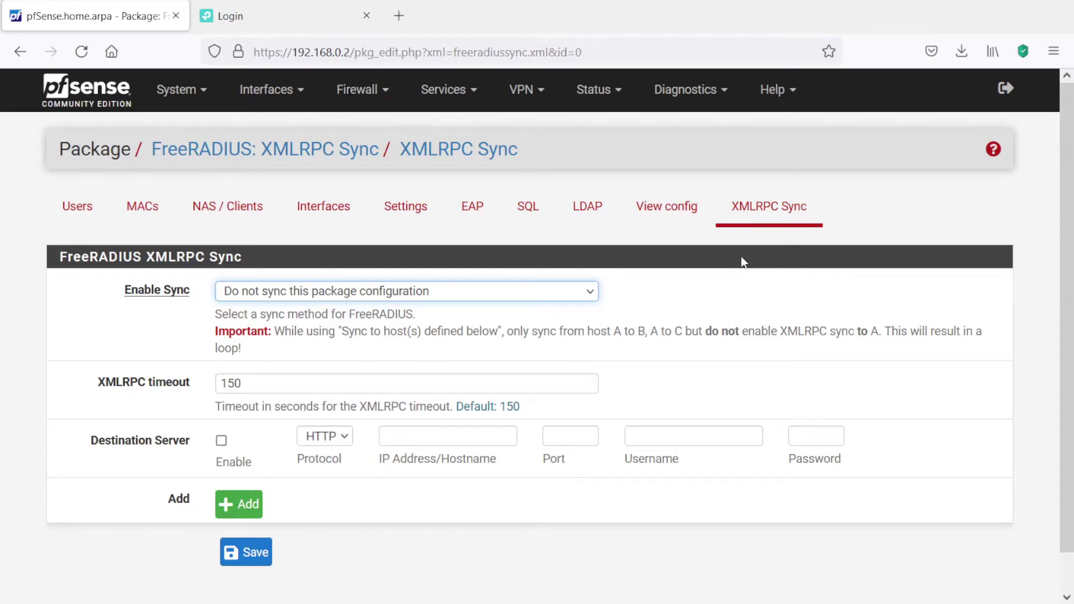
click(76, 207)
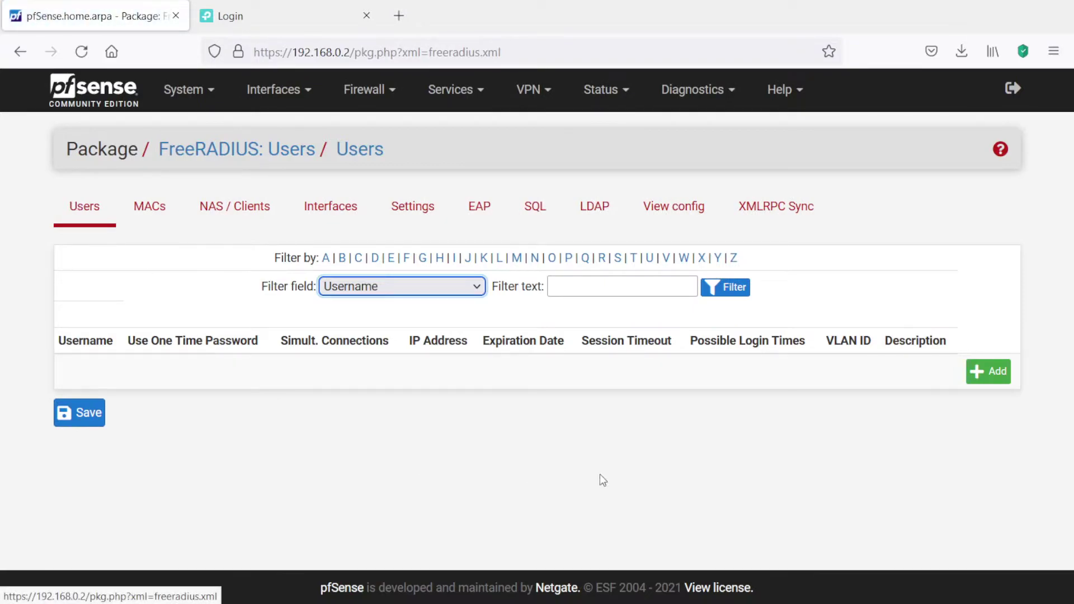
- Add FreeRADIUS user 'teste' with its password and save it
click(977, 374)
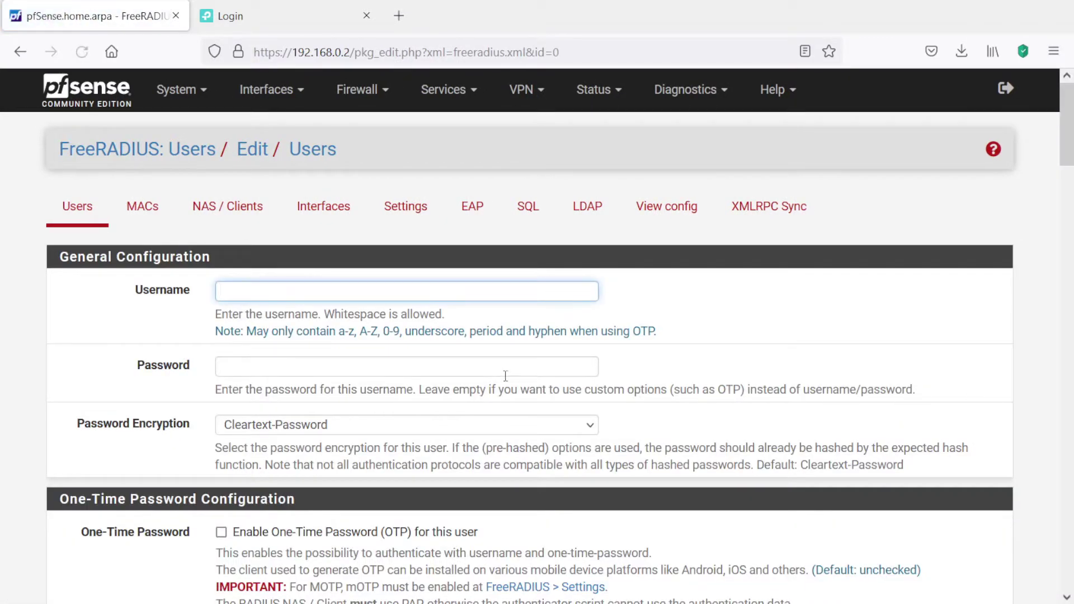
text(teste)
click(311, 368)
text(teste)
click(737, 383)
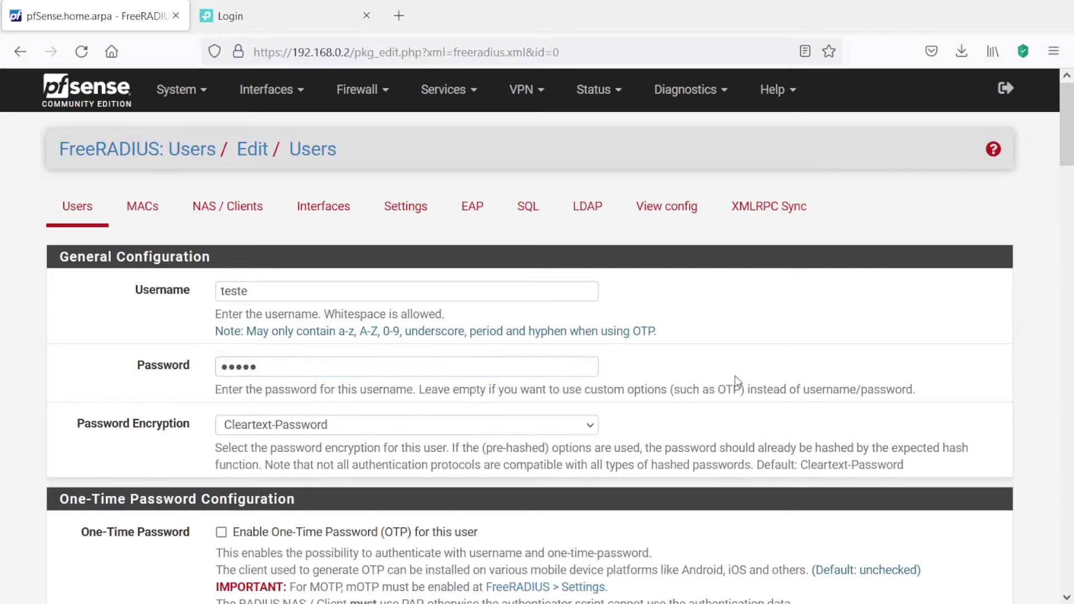
scroll(672, 434, down, 2)
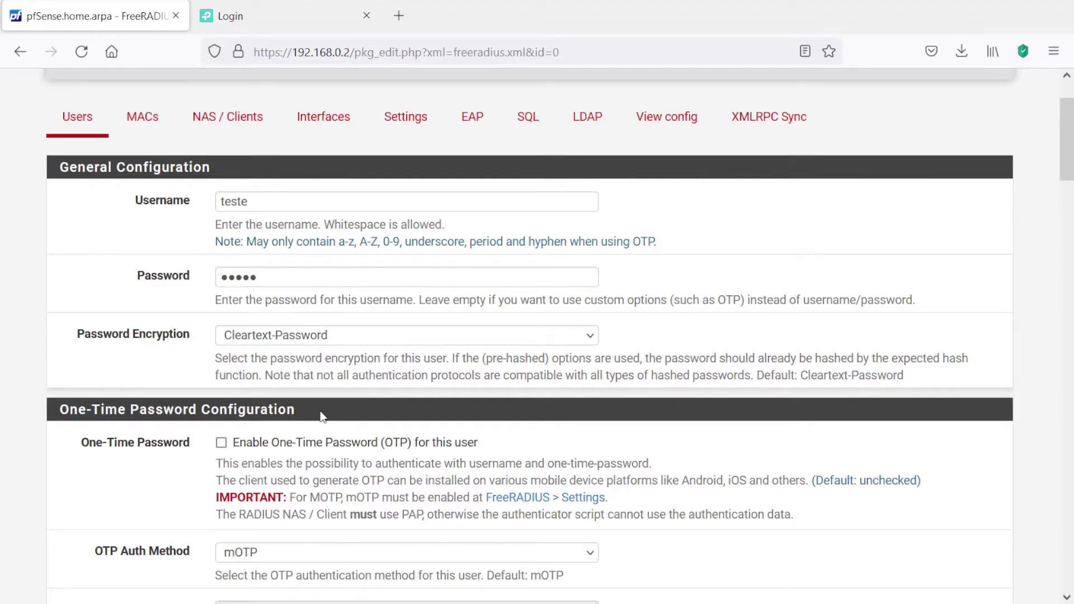
scroll(321, 415, down, 4)
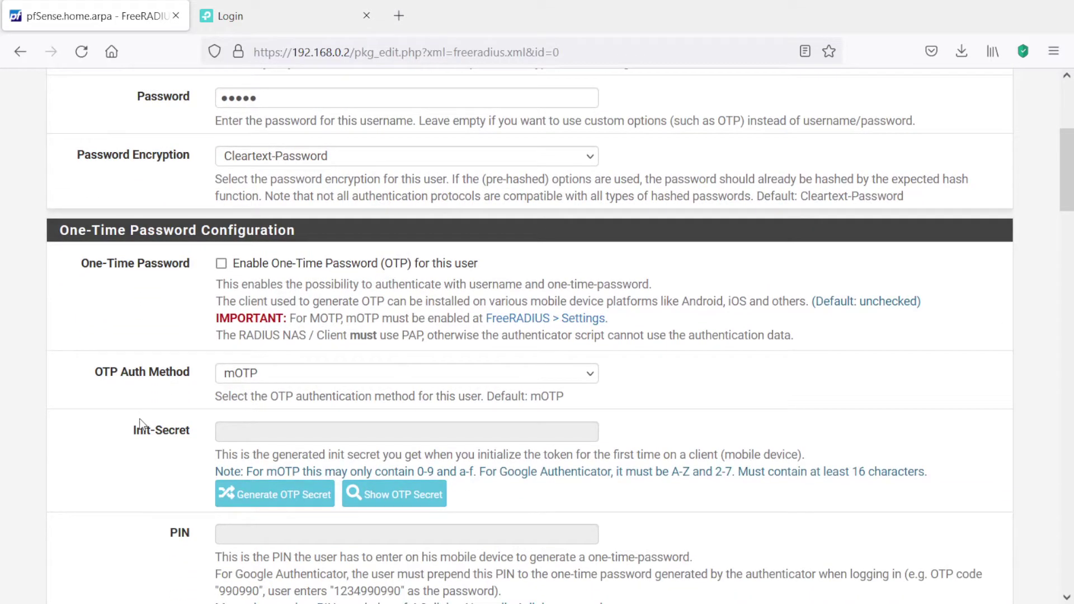
scroll(139, 419, down, 2)
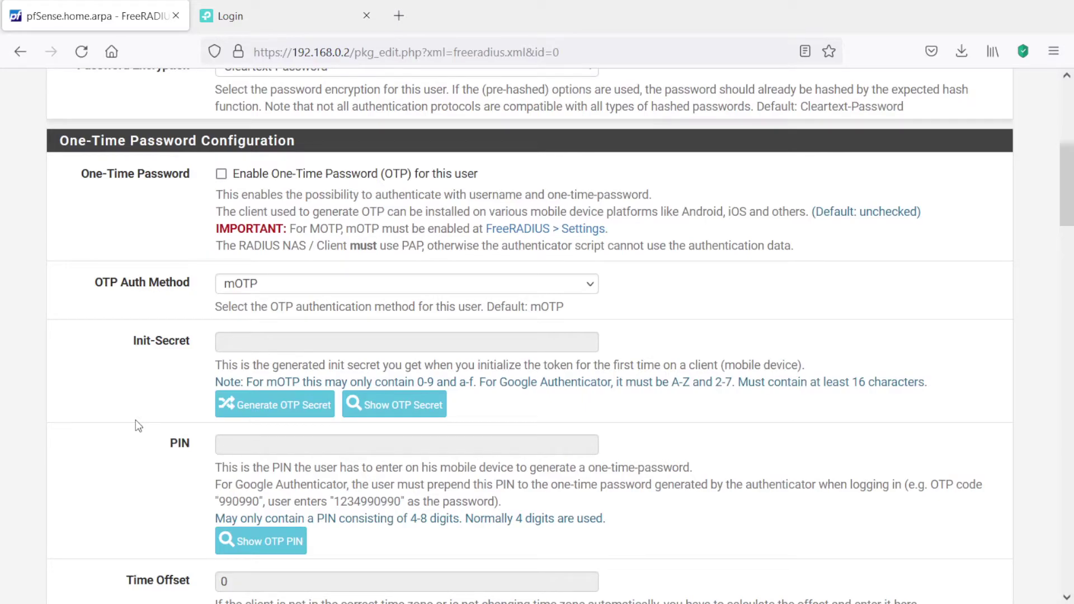
scroll(95, 452, down, 6)
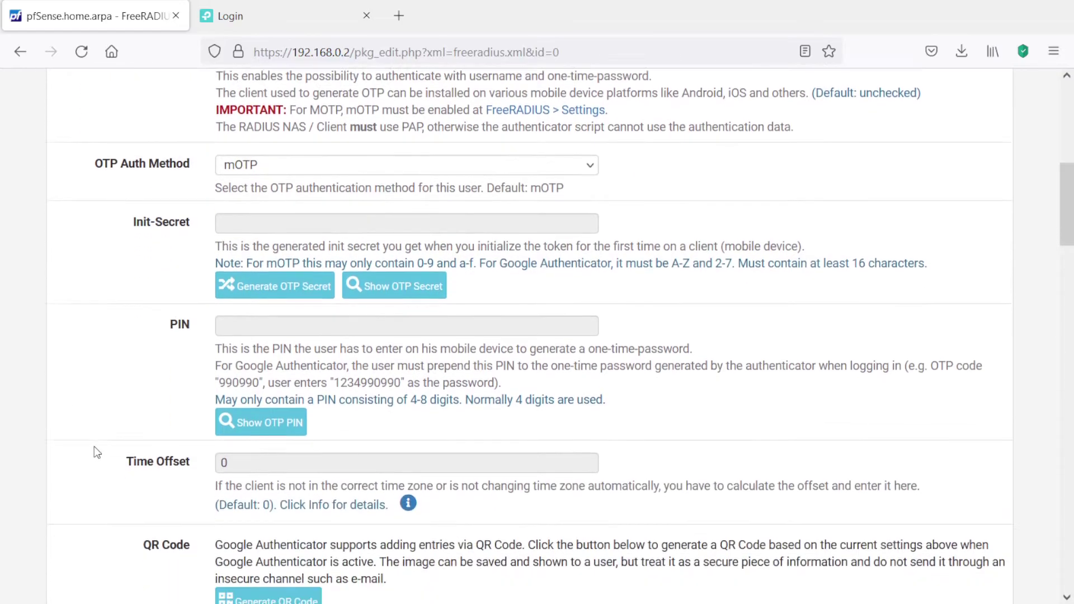
scroll(96, 452, down, 10)
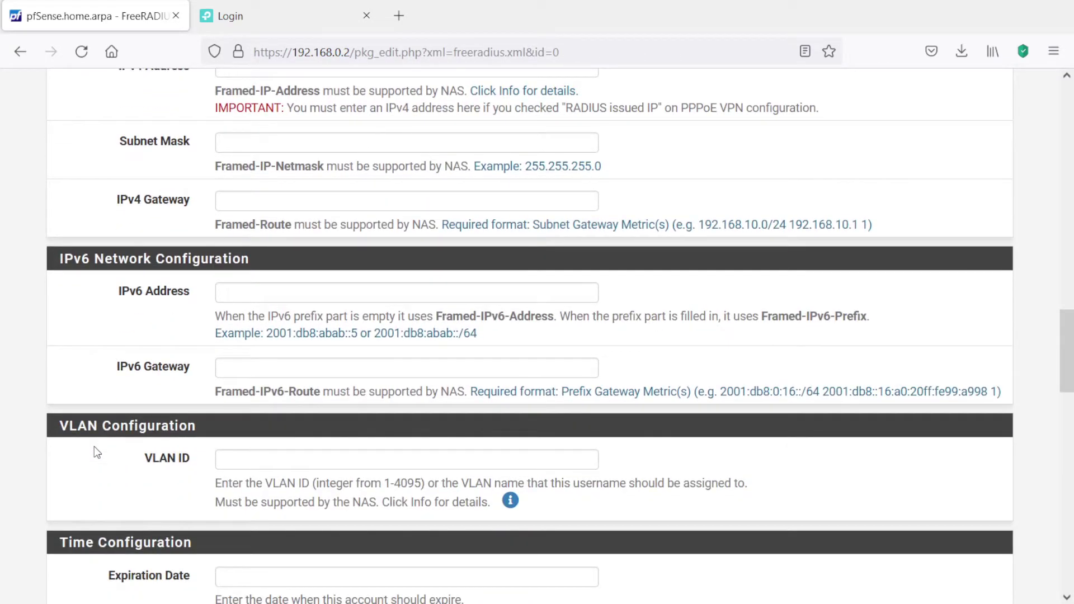
scroll(95, 452, down, 15)
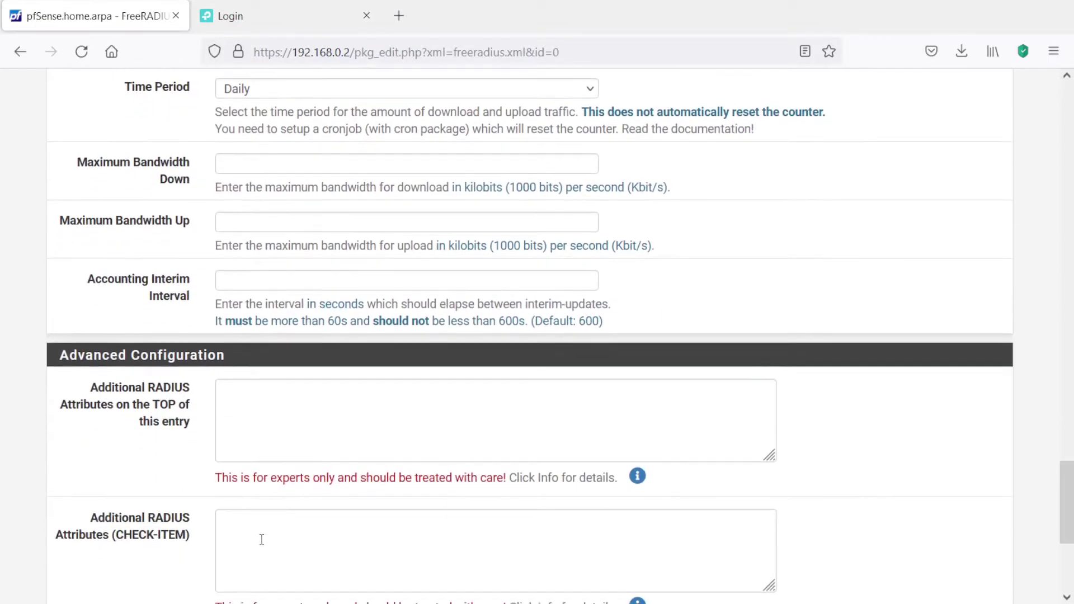
scroll(261, 539, down, 5)
click(252, 526)
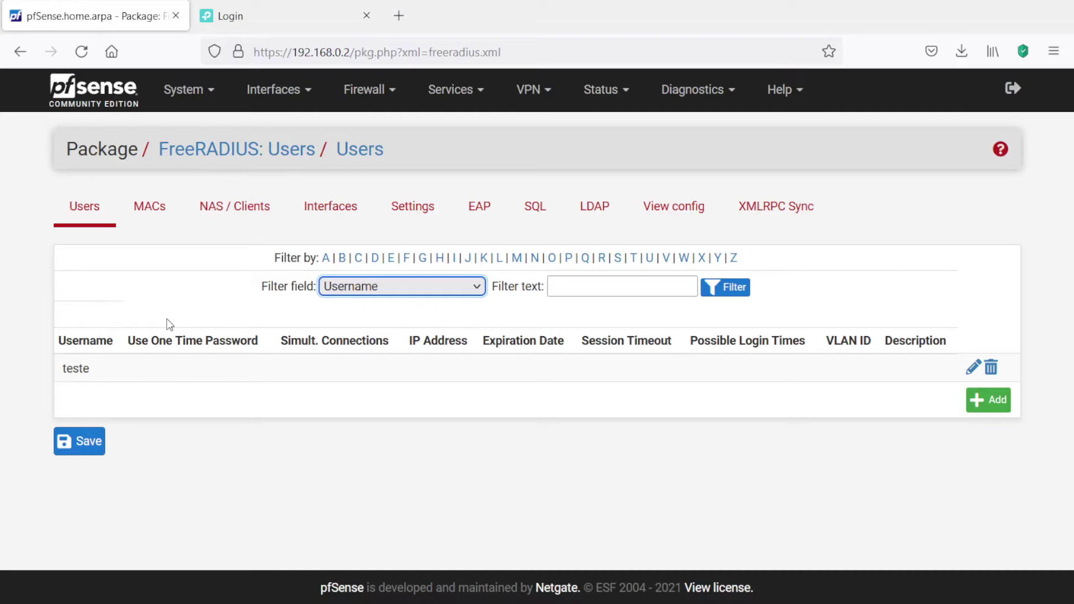
- Add NAS client 192.168.0.1 named 'switch' with its shared secret and save it
click(236, 206)
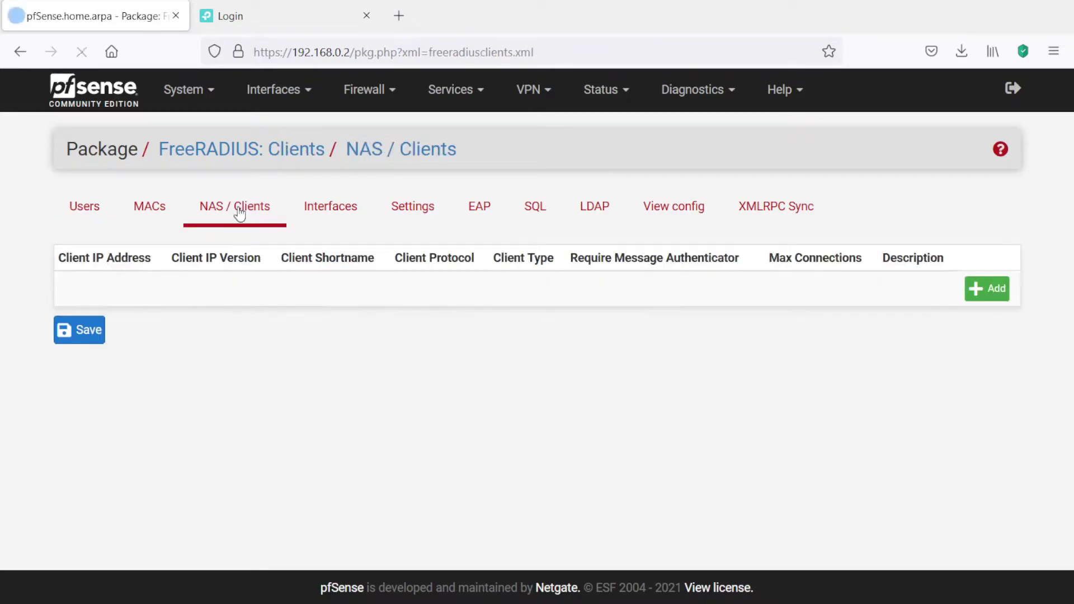
click(981, 288)
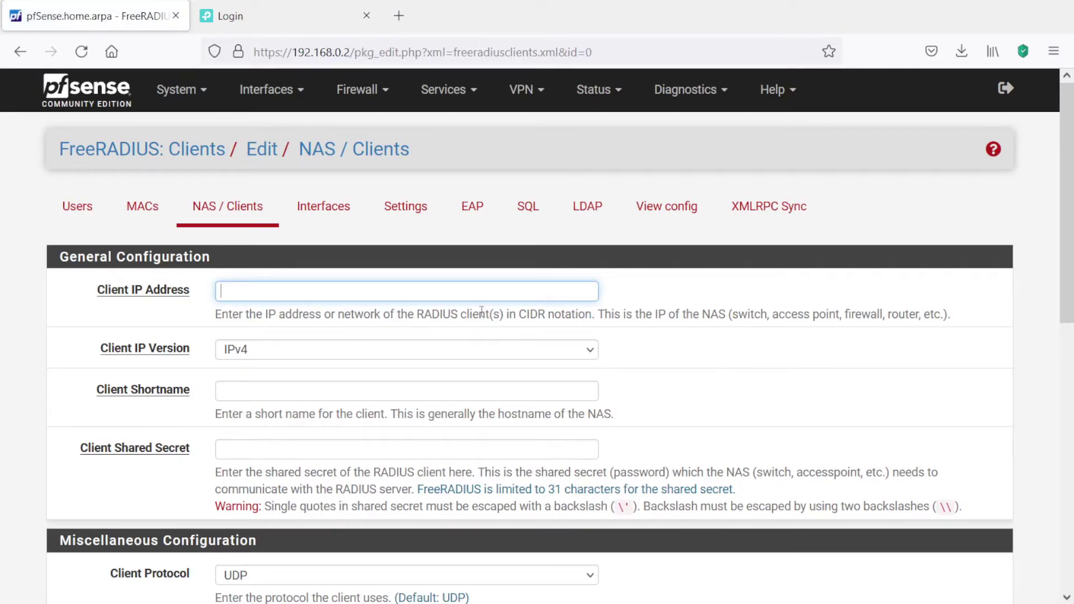
text(192.168.0.1)
click(643, 303)
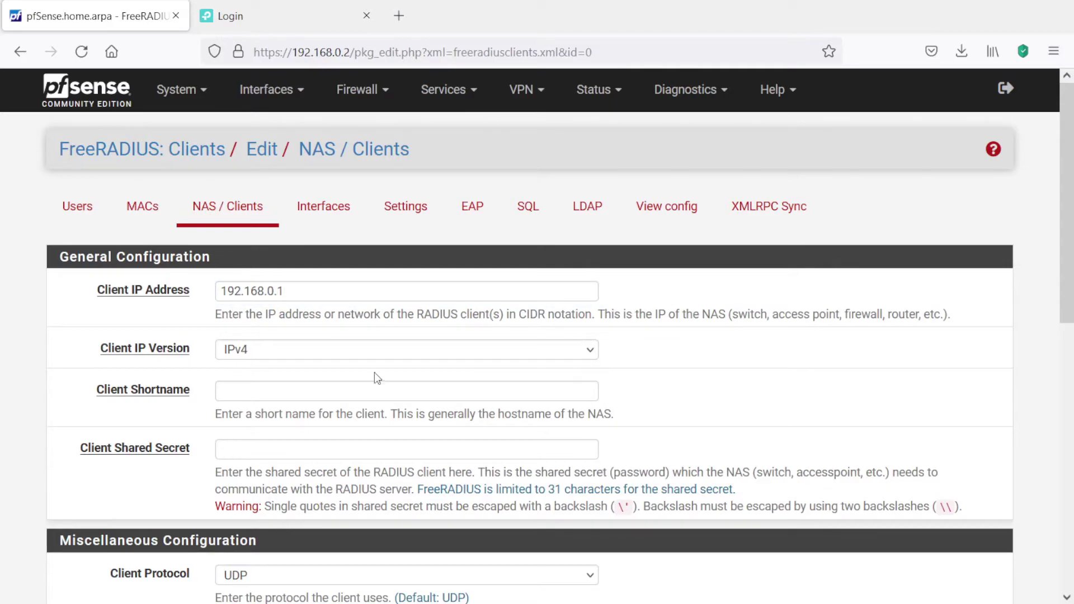
click(355, 397)
text(switch)
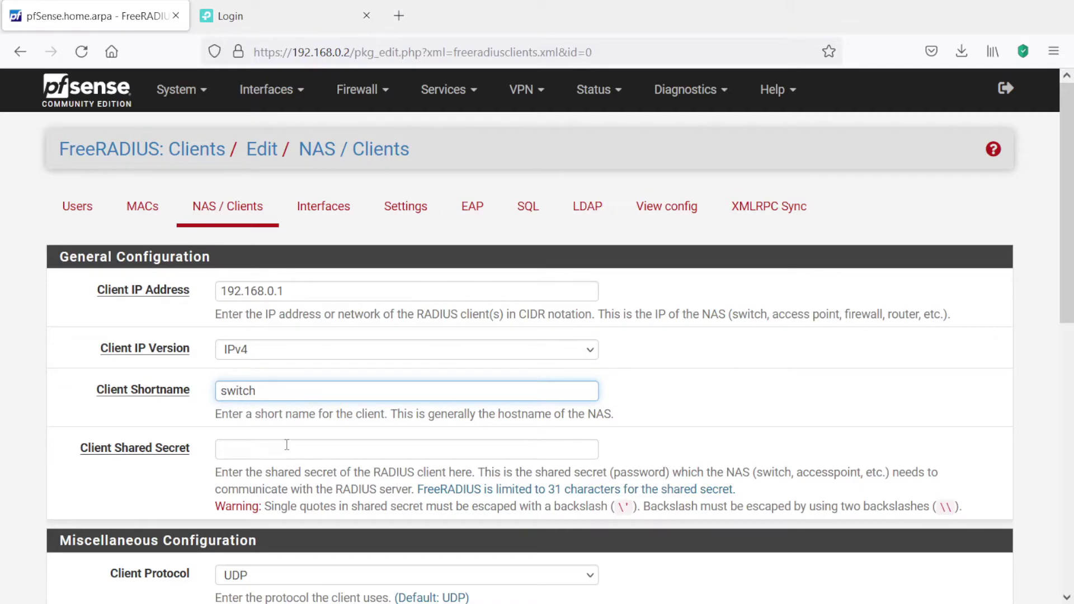
click(287, 445)
text(•••••••)
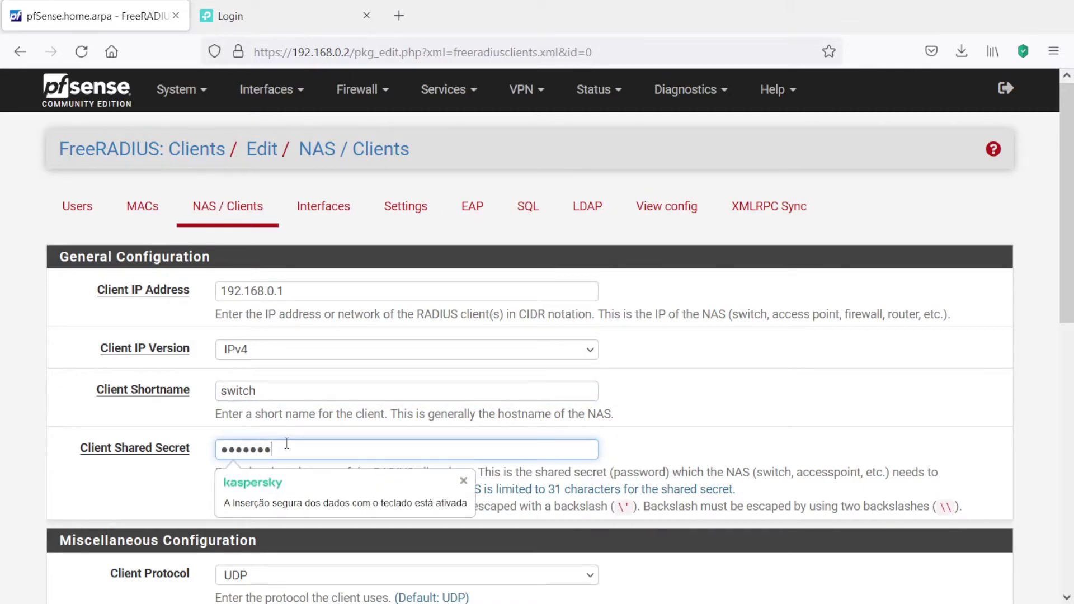
scroll(699, 421, down, 5)
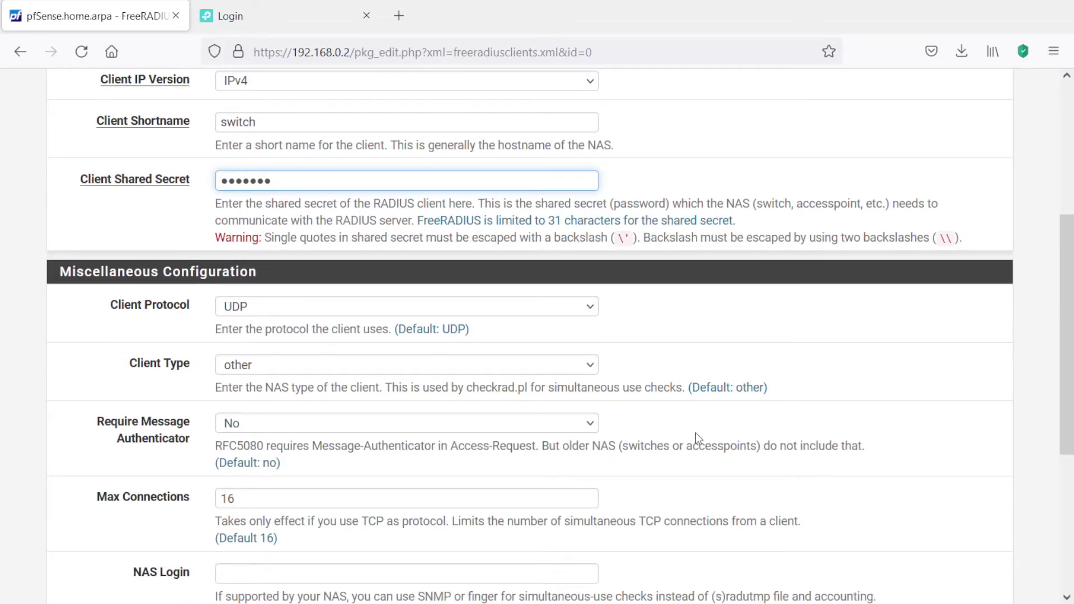
scroll(695, 433, down, 5)
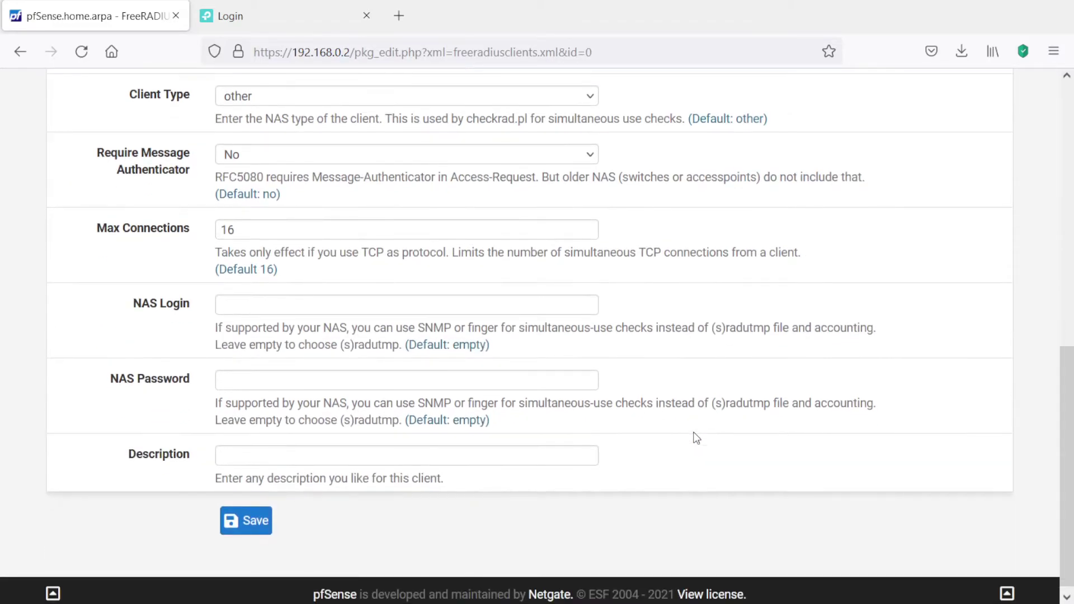
click(268, 521)
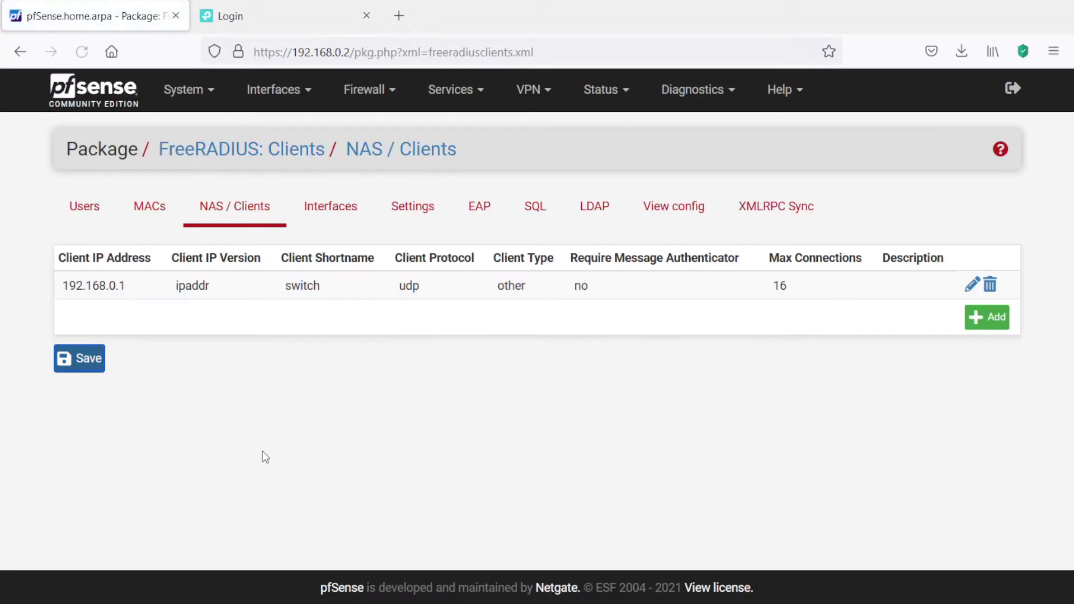
- Add a FreeRADIUS listener on 192.168.0.2, port 1812, type Authentication
click(329, 211)
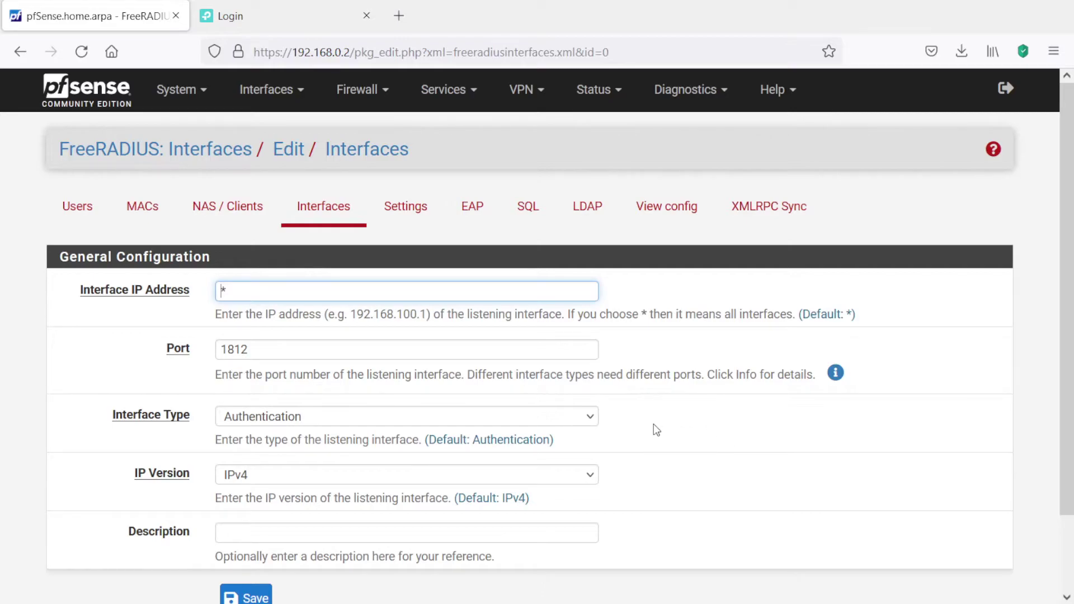
double_click(376, 290)
text(192.168.0.2)
click(836, 374)
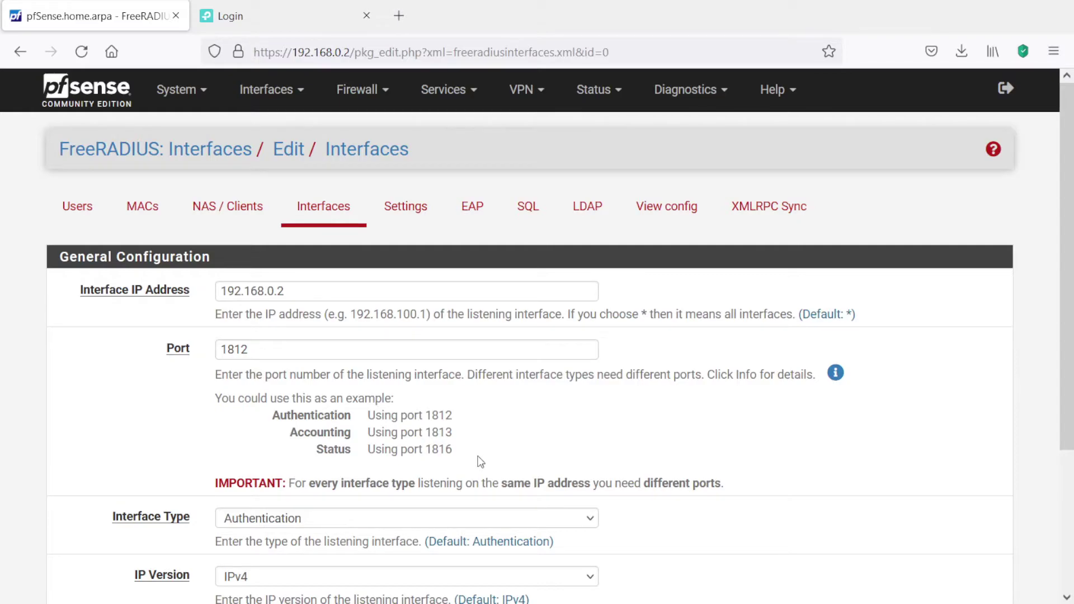
scroll(480, 460, down, 2)
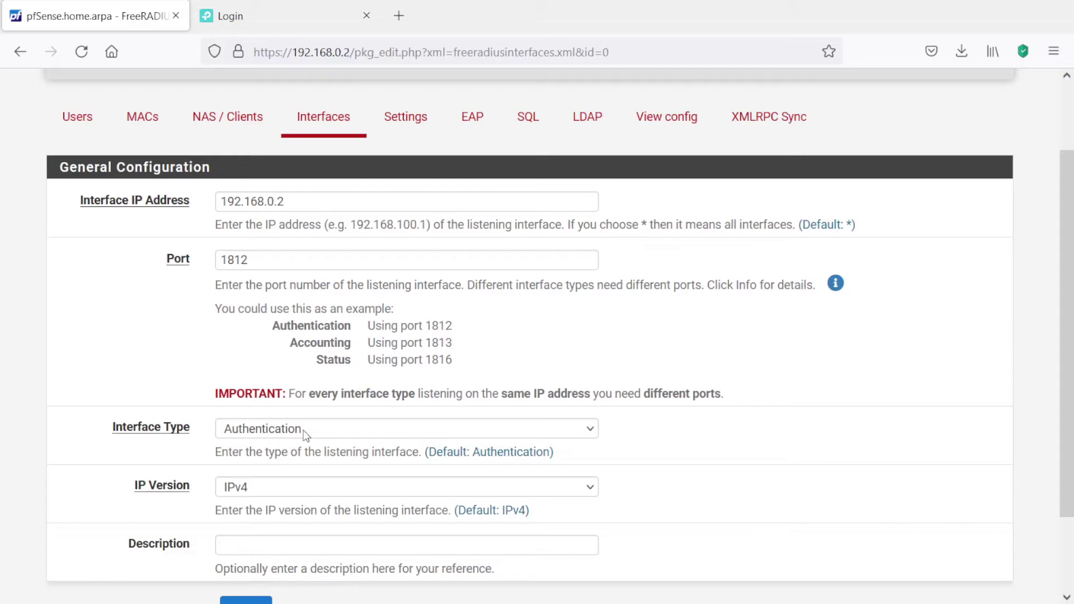
scroll(311, 436, down, 2)
click(311, 340)
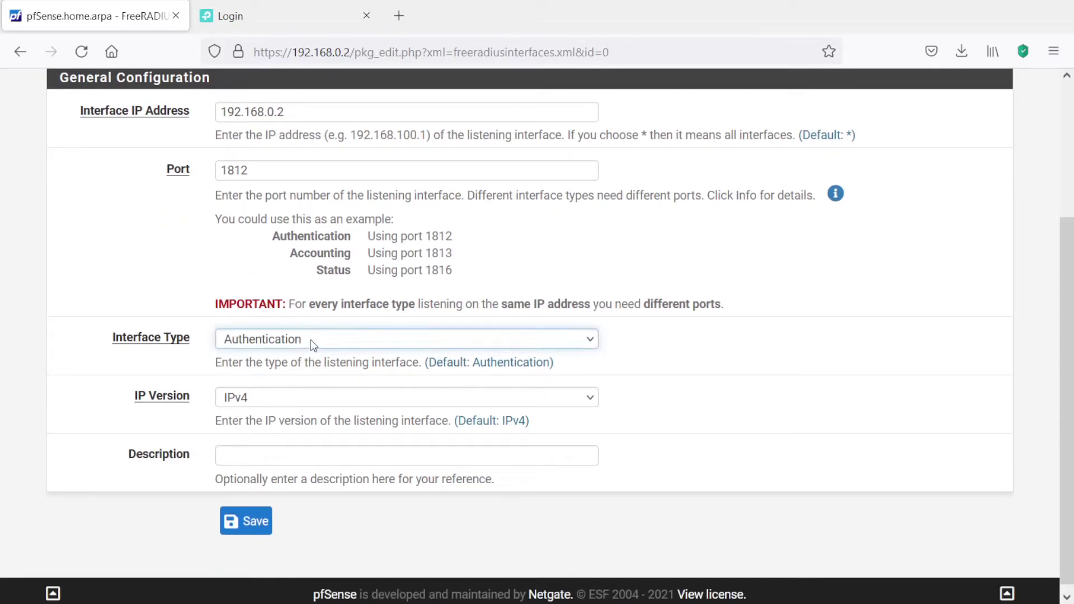
click(250, 519)
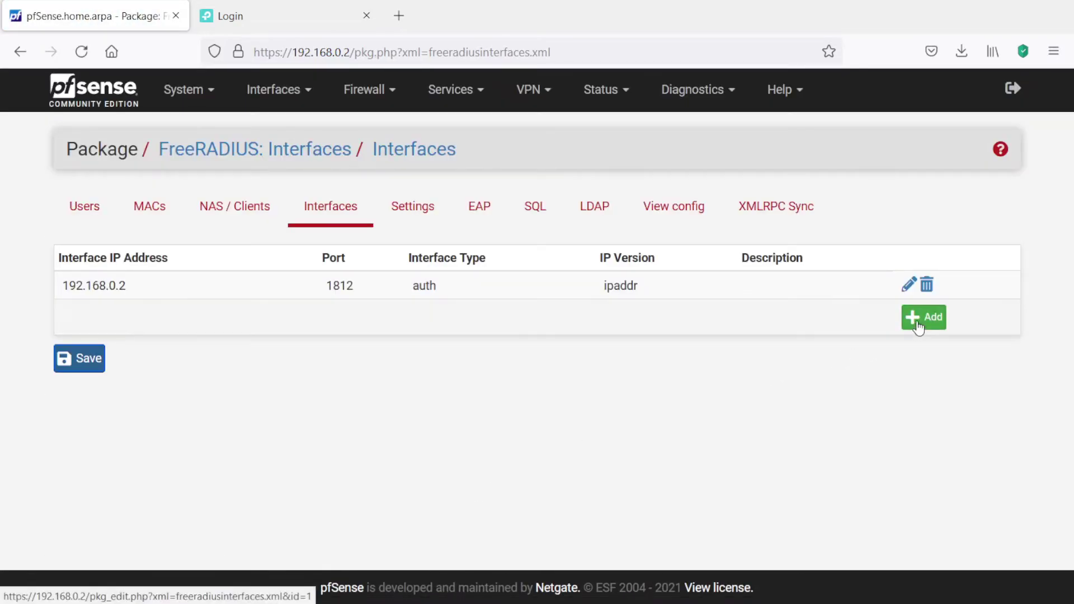
click(923, 314)
- Save a listener on 192.168.0.2, port 1813, type Accounting
double_click(276, 295)
text(192.168.0.2)
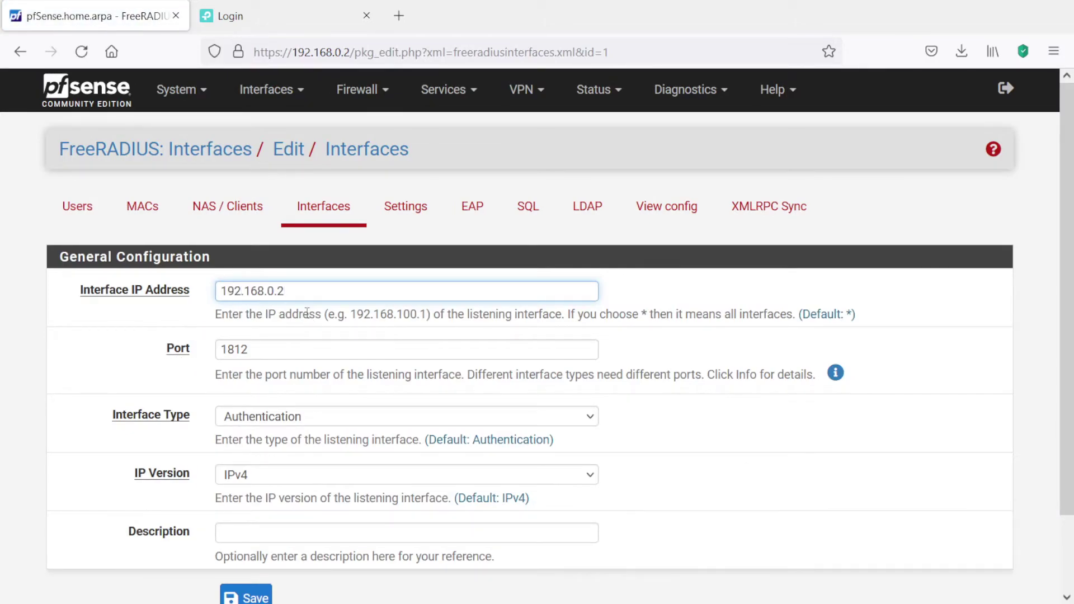
click(449, 347)
key(BackSpace)
text(3)
click(741, 372)
click(311, 423)
key(Down)
scroll(335, 475, down, 2)
click(246, 516)
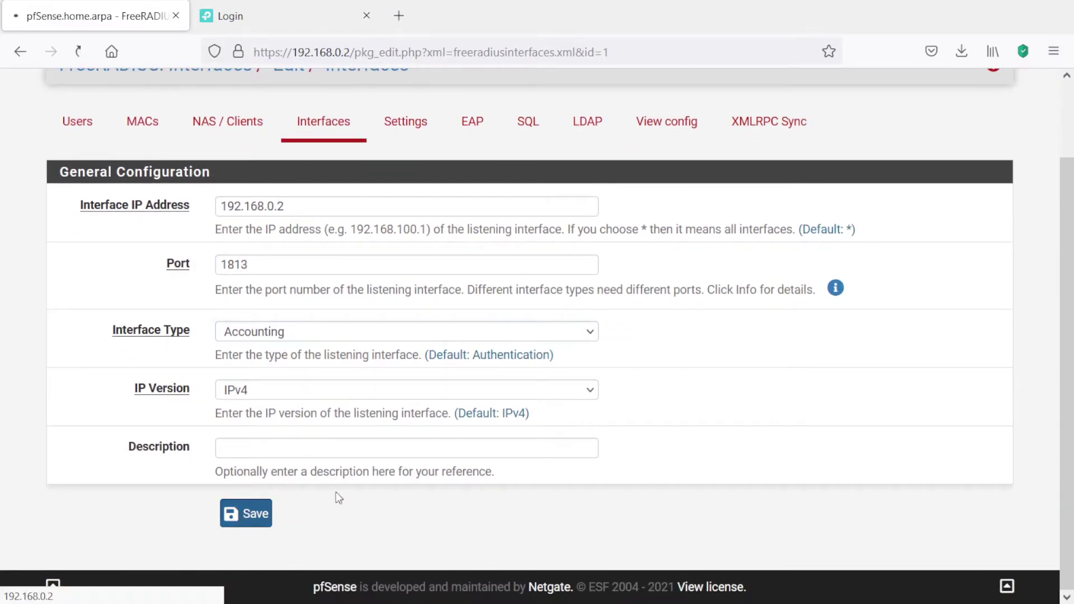
- Add and save a listener on 192.168.0.2, port 1816, type Status
click(922, 346)
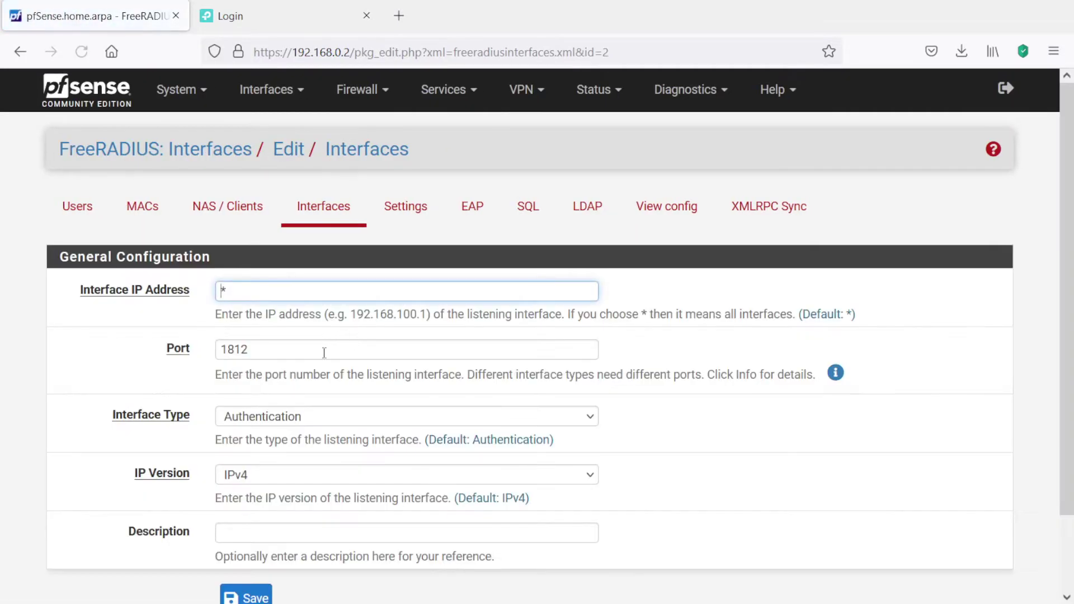
double_click(278, 288)
text(192.168.0.2)
click(273, 349)
key(BackSpace)
text(8)
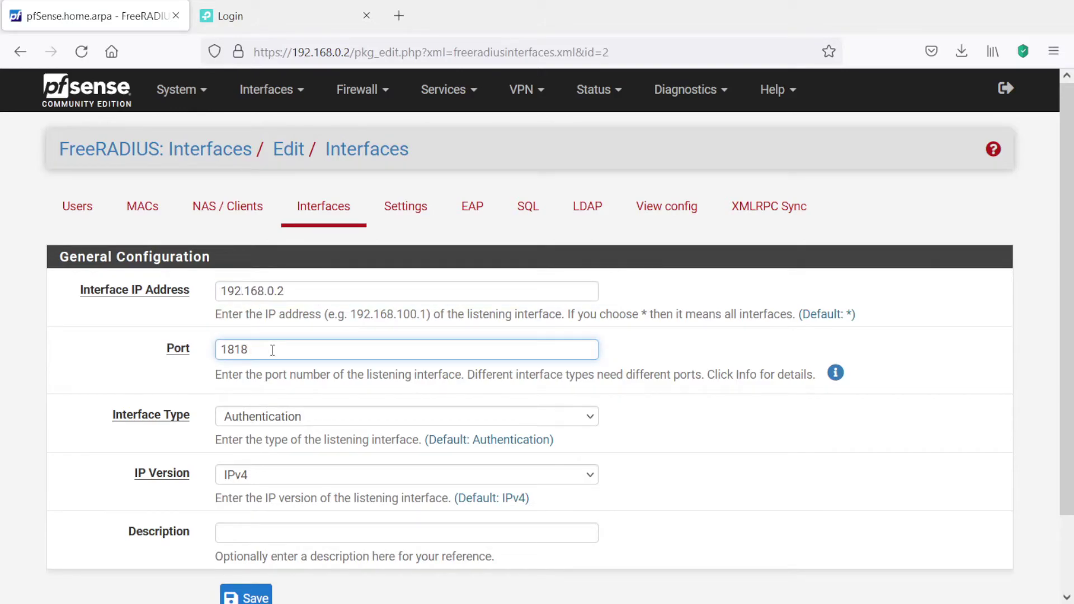
key(BackSpace)
text(6)
click(268, 418)
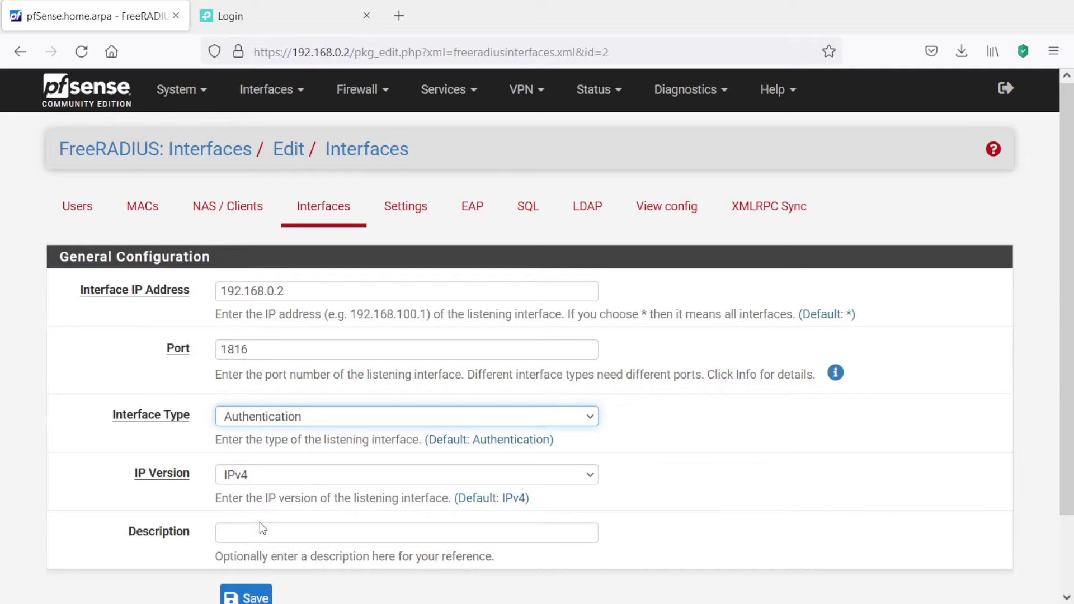
key(s)
click(248, 596)
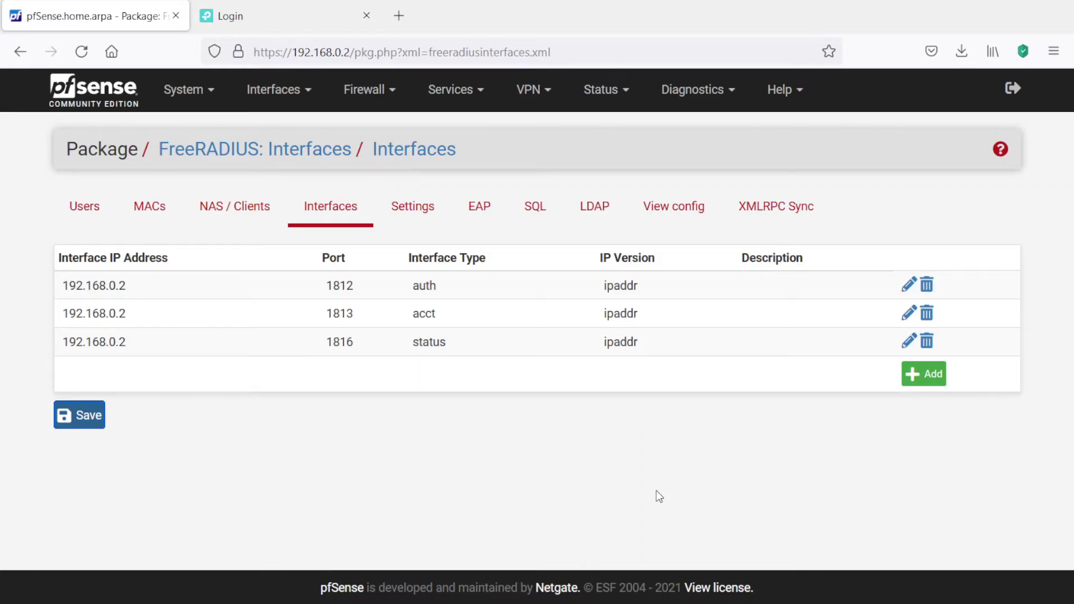
- Log in to the TP-Link switch web UI with the admin credentials and open SECURITY
click(250, 15)
click(454, 241)
text(admin)
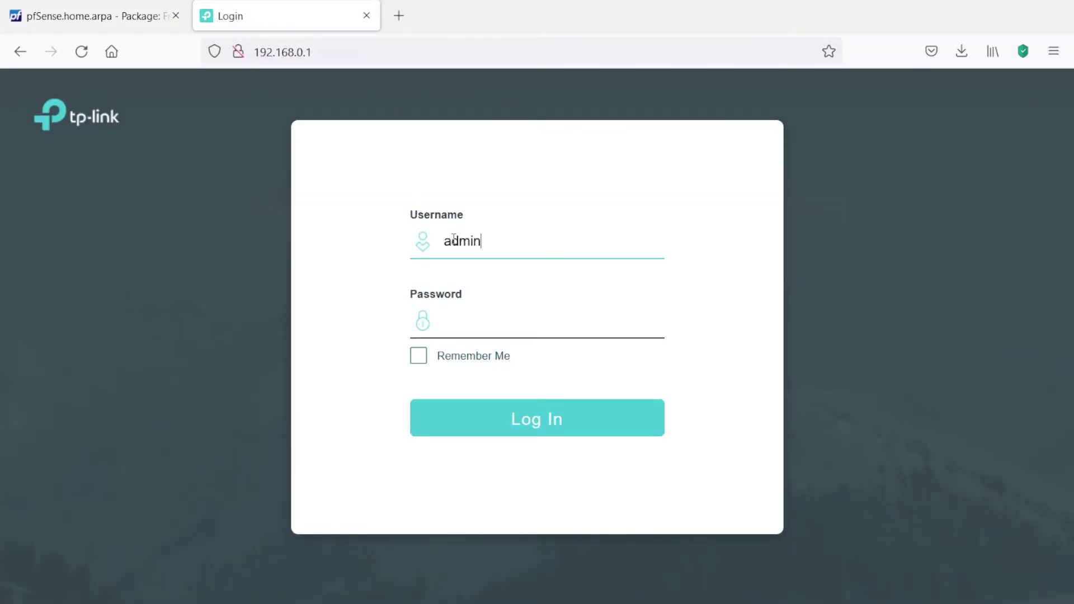
key(Tab)
text(admin)
key(Return)
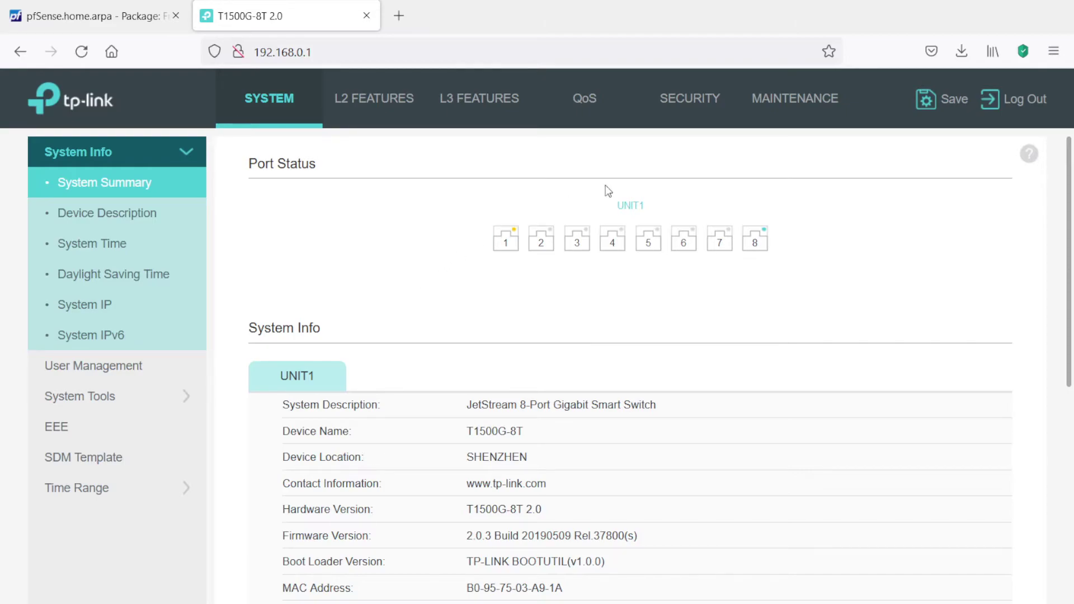
click(698, 108)
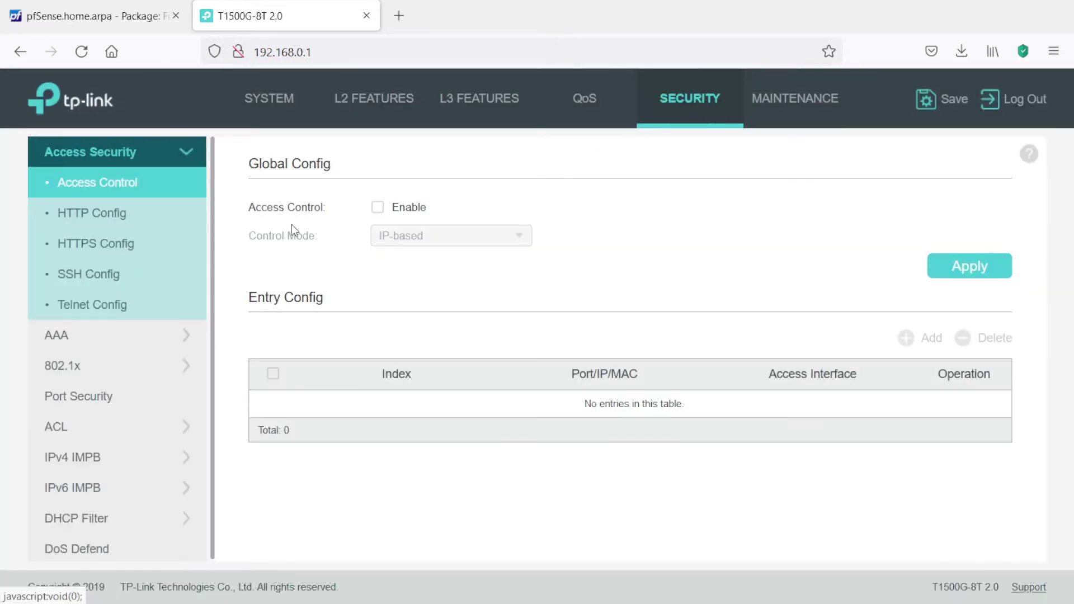
- Go to 802.1X > AAA > RADIUS Config and start a new server entry
click(114, 366)
click(103, 189)
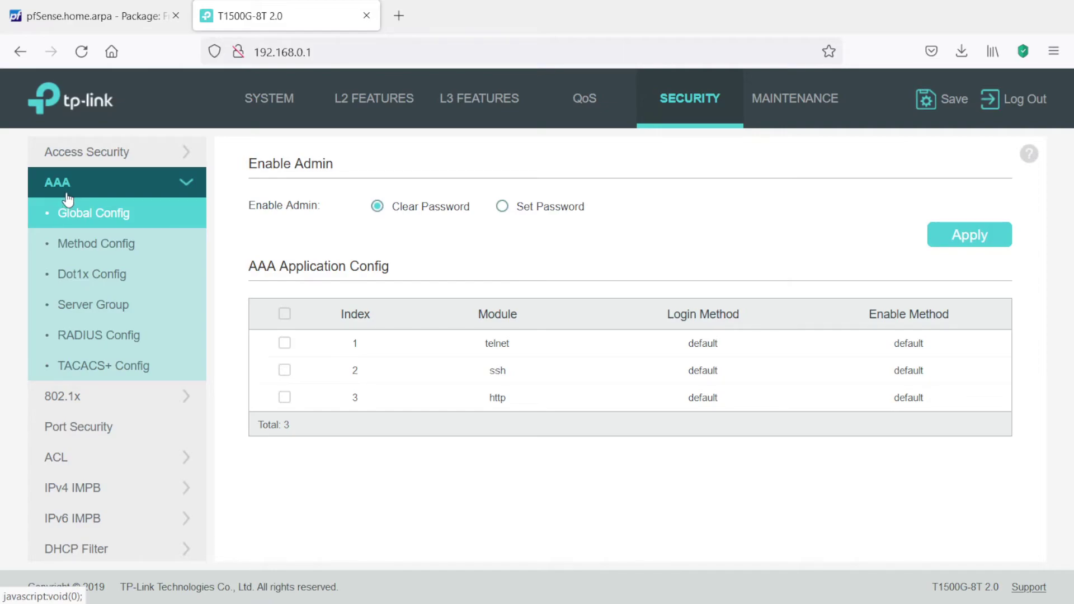
click(81, 339)
click(902, 206)
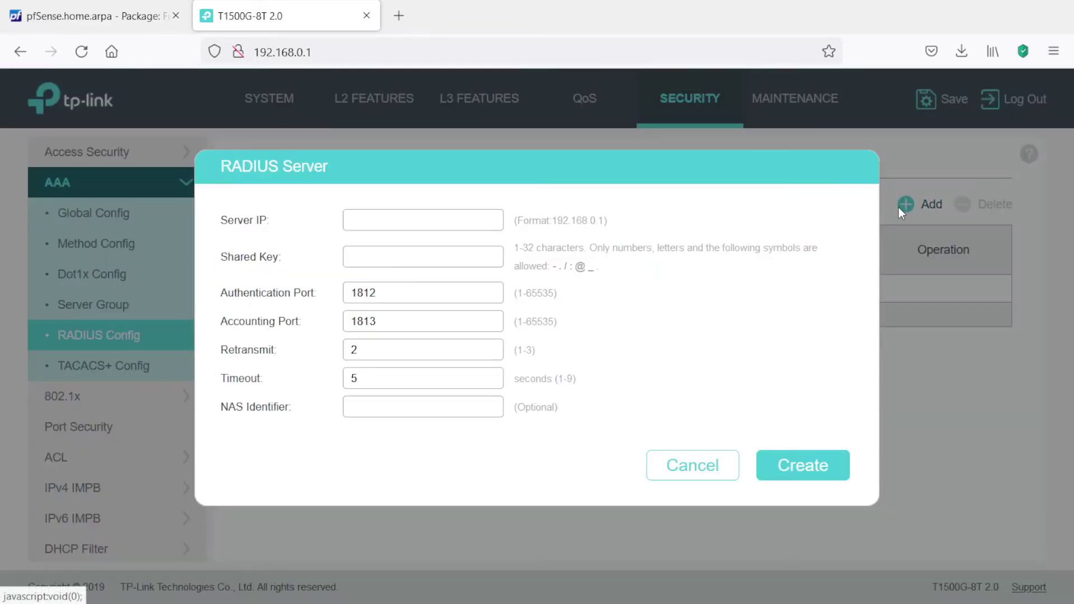
- Create RADIUS server 192.168.0.2 with the shared key and NAS identifier 'switch'
click(451, 214)
text(192.168.0)
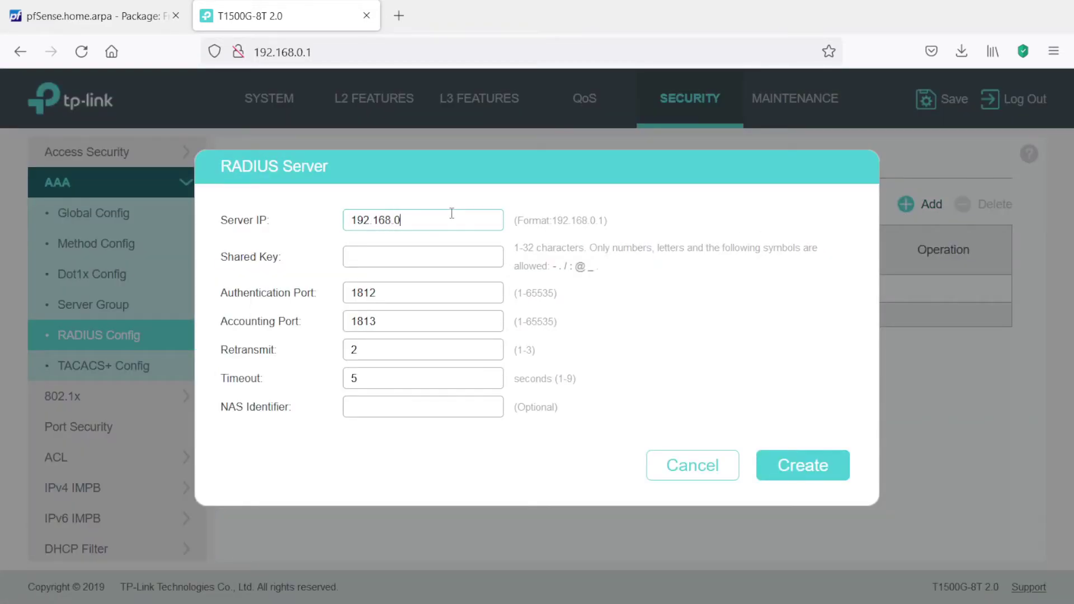
text(.2)
click(426, 256)
text(pfsense)
click(380, 405)
text(switch)
click(790, 466)
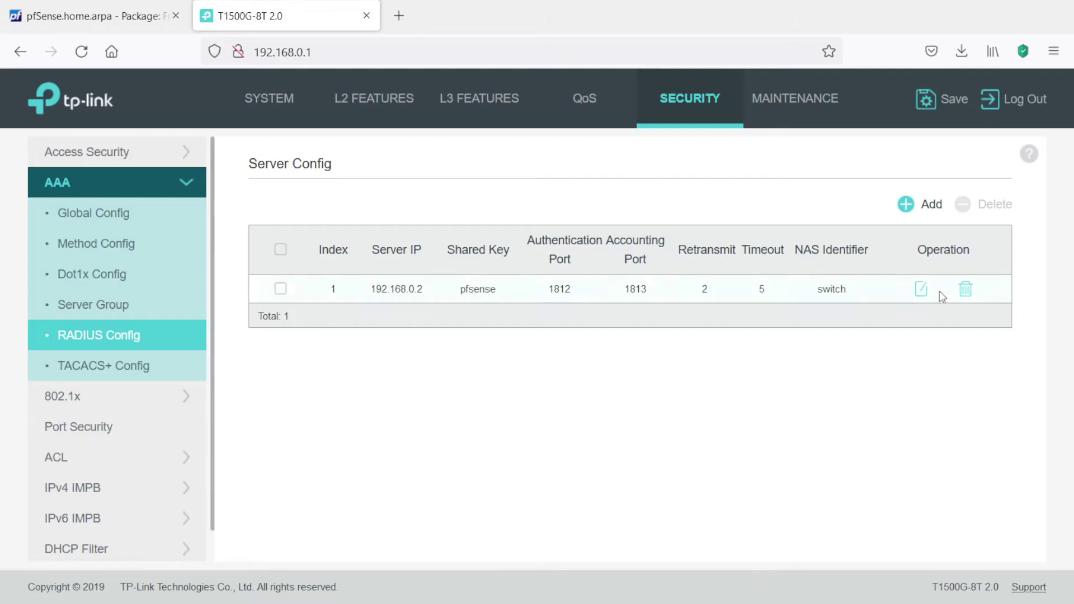
- Enable 802.1X globally on the T1500G-8T with EAP and accounting, then bring up Port Config
click(140, 398)
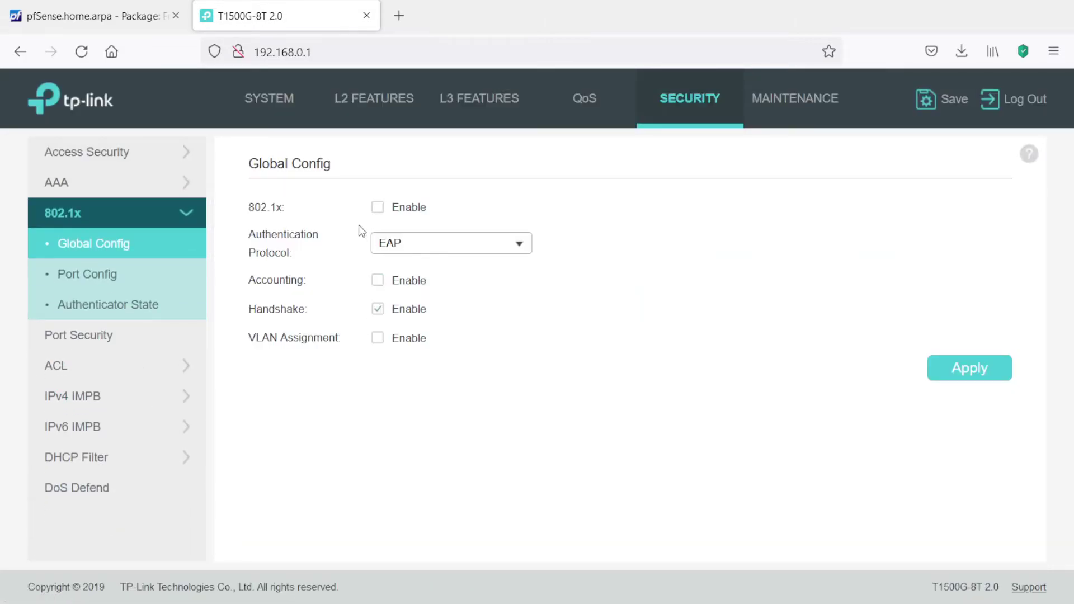
click(377, 208)
click(518, 246)
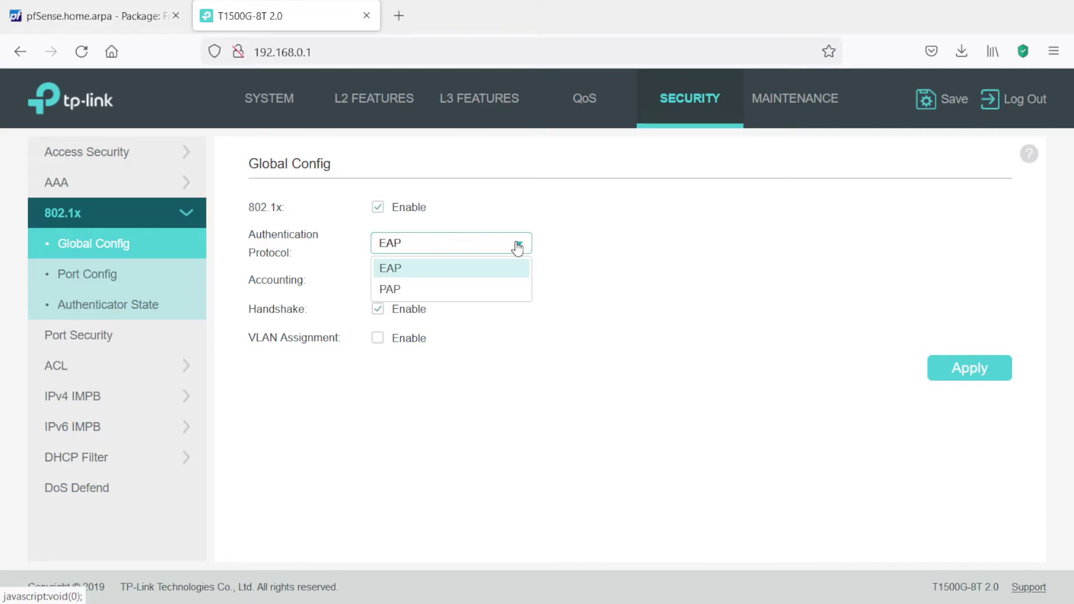
click(517, 246)
click(951, 379)
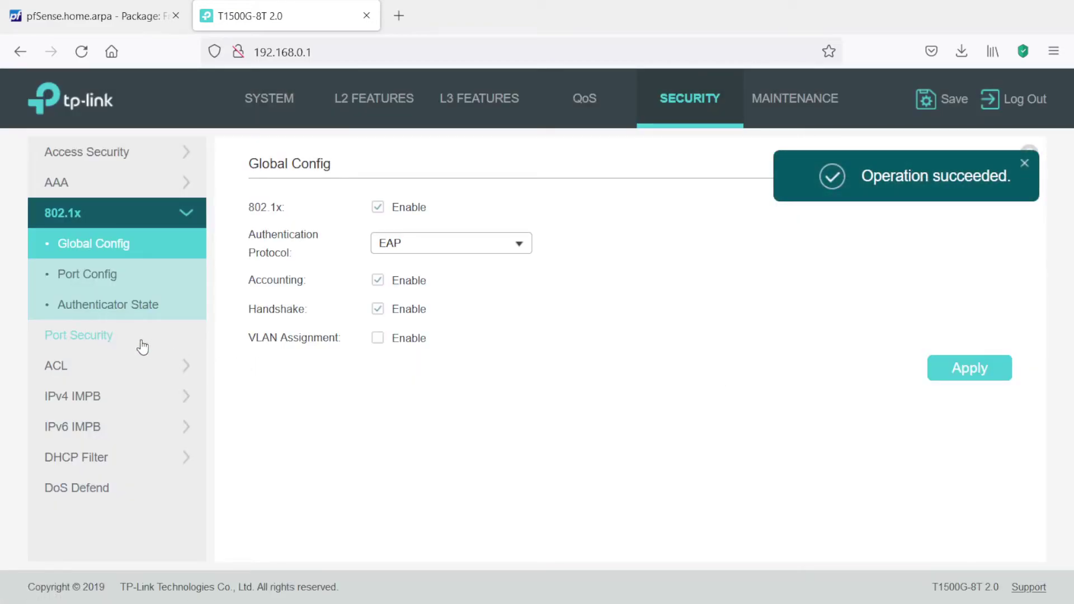
click(99, 276)
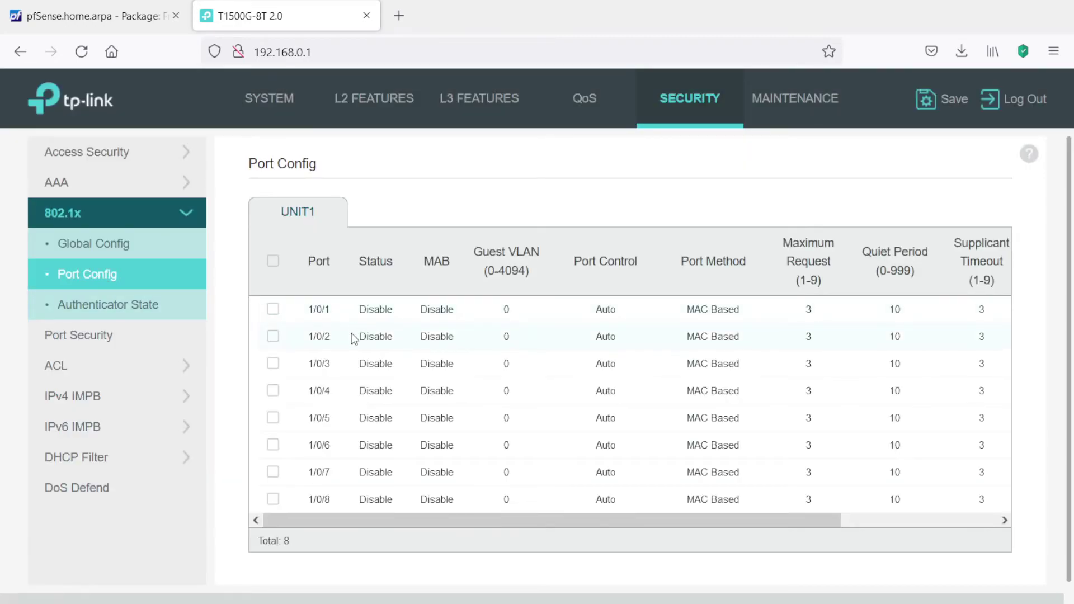
- Enable 802.1X on switch port 1/0/1 and apply
click(380, 308)
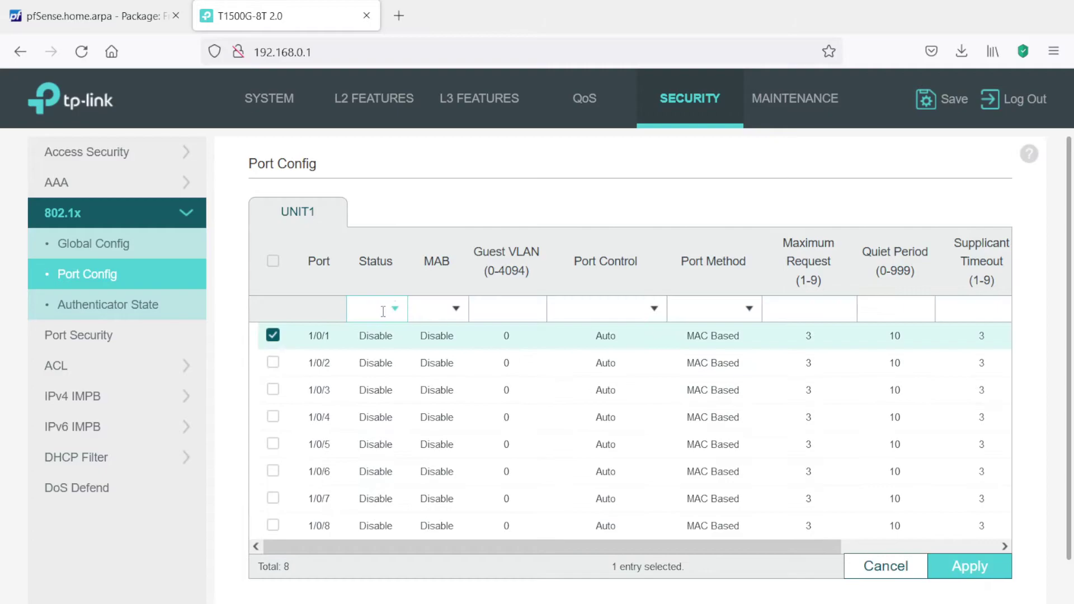
click(396, 310)
click(373, 357)
click(958, 569)
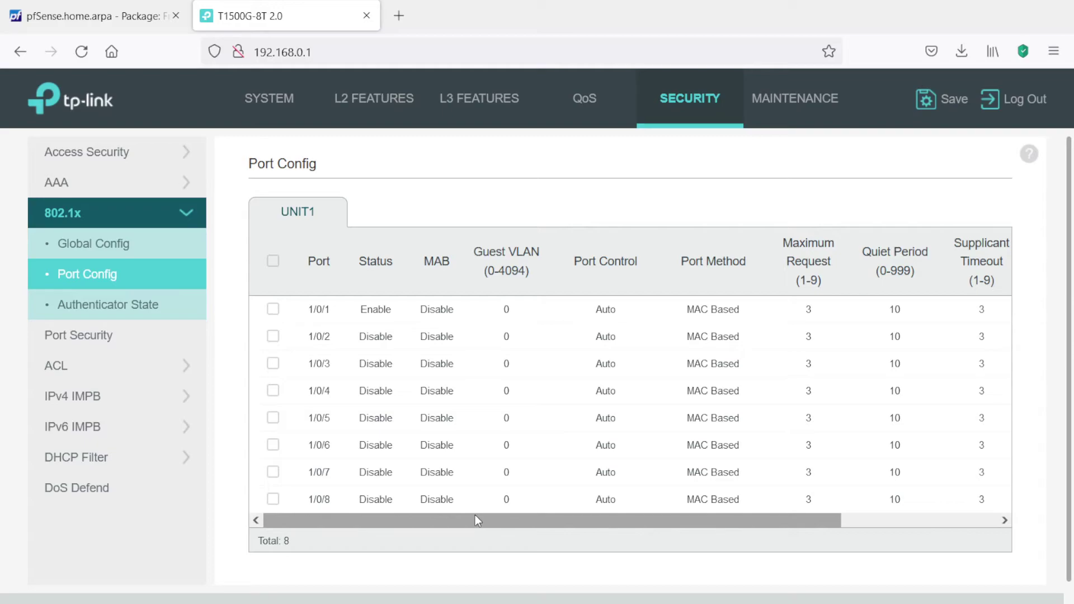
- Rearrange the windows and view the 802.1X Authenticator State of the ports
drag(484, 519, 602, 523)
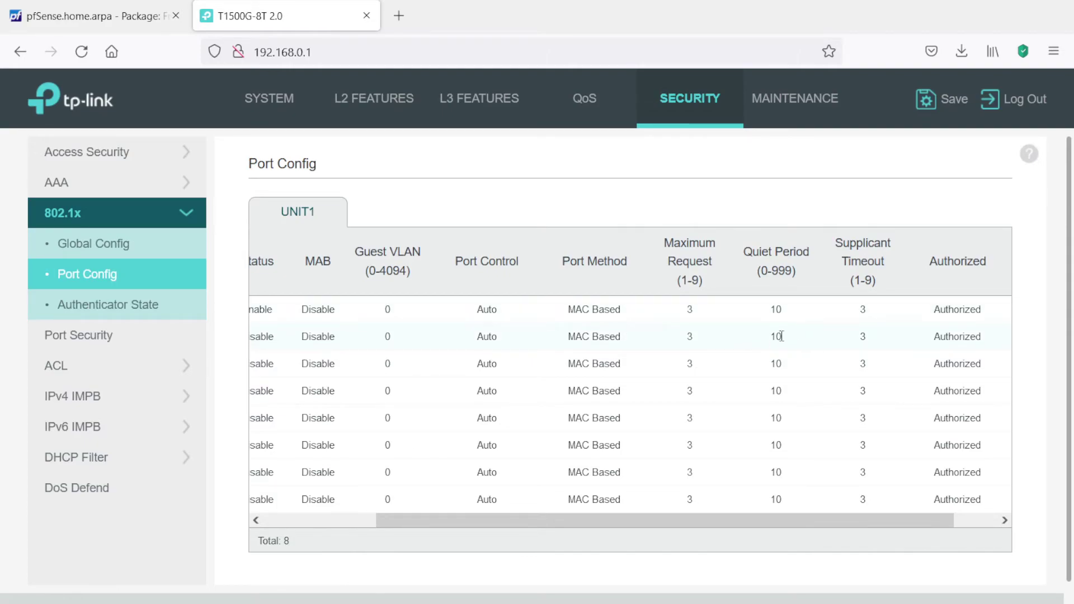
drag(774, 521, 893, 516)
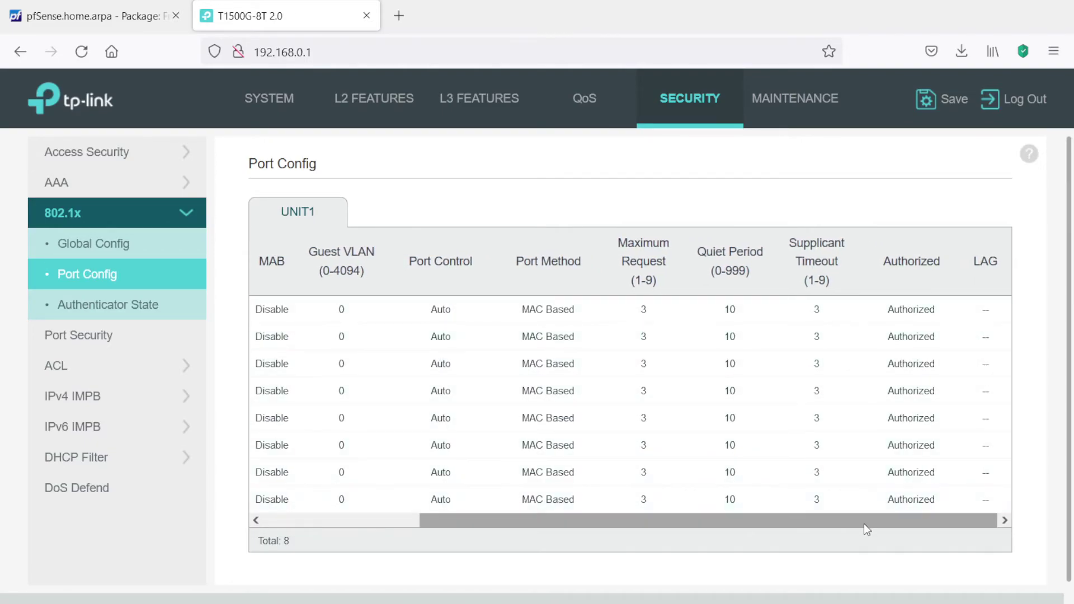
drag(866, 518, 644, 504)
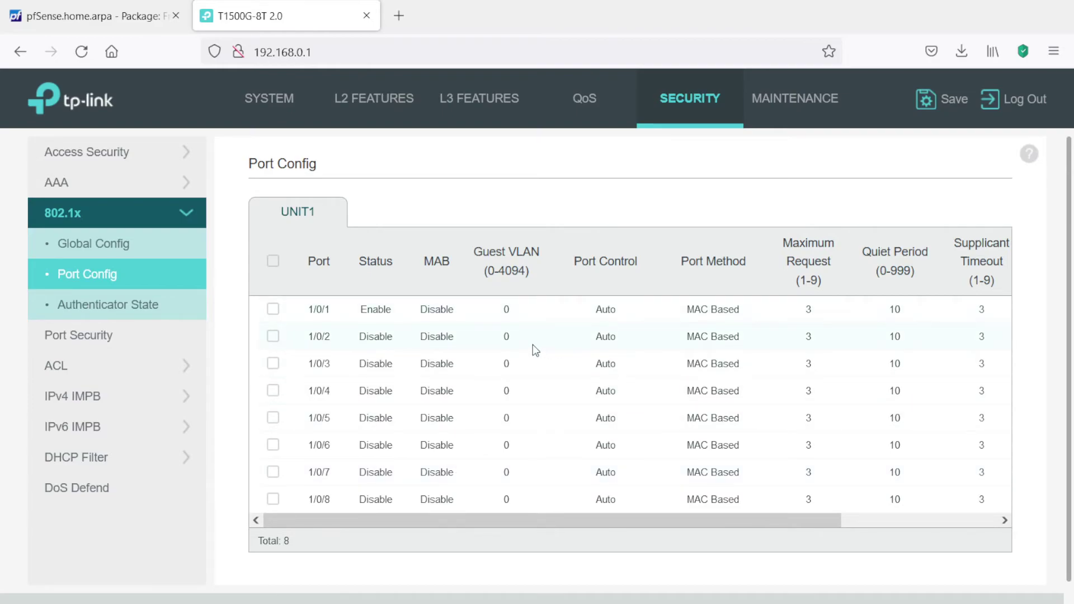
click(121, 307)
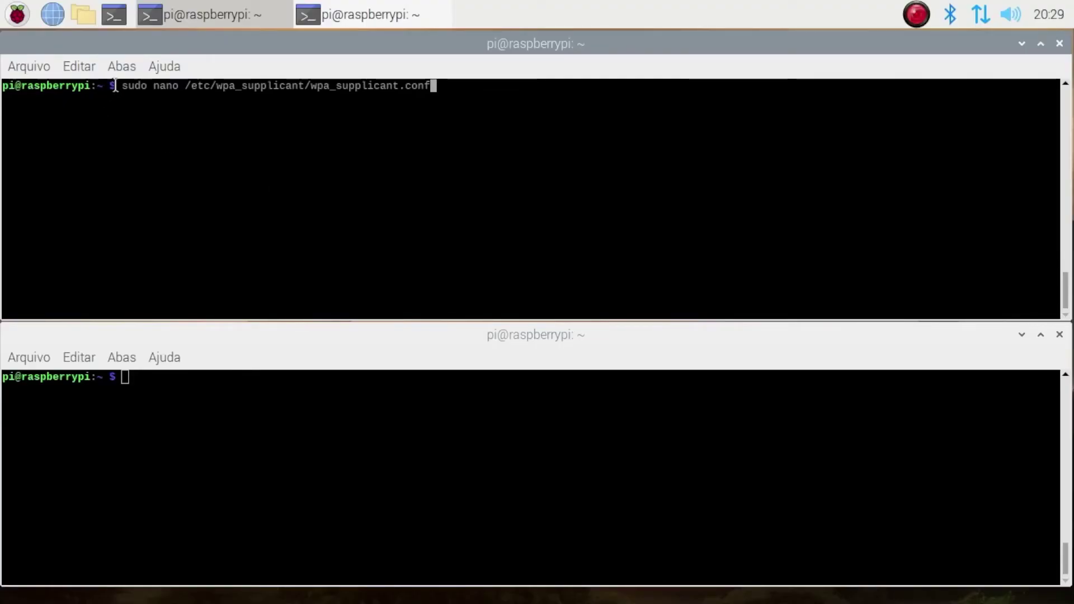
- Open wpa_supplicant.conf in nano and exit without changes
double_click(281, 86)
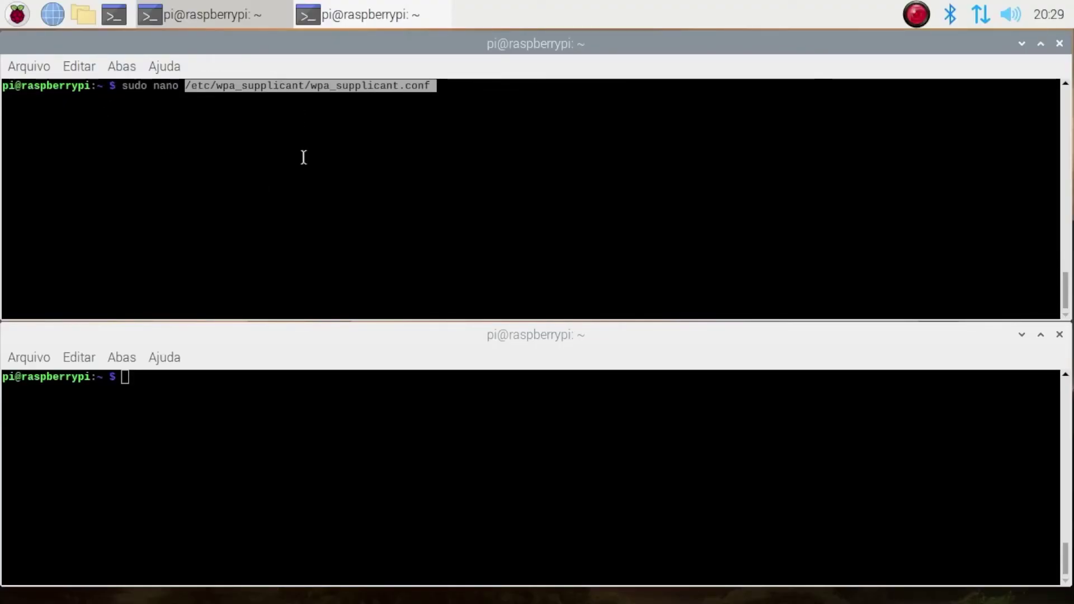
click(292, 132)
key(Return)
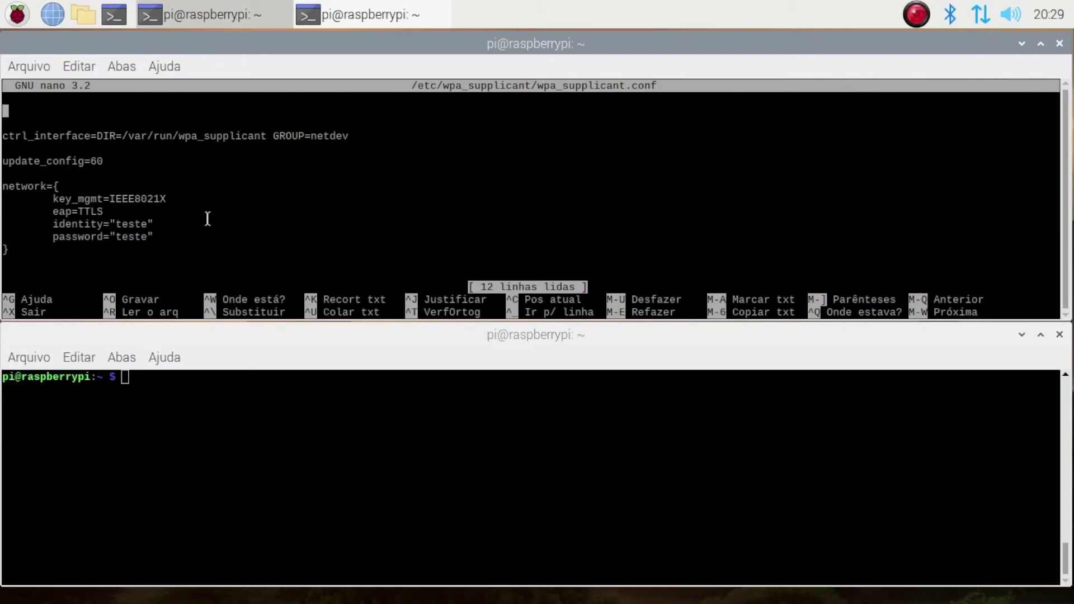
key(ctrl+x)
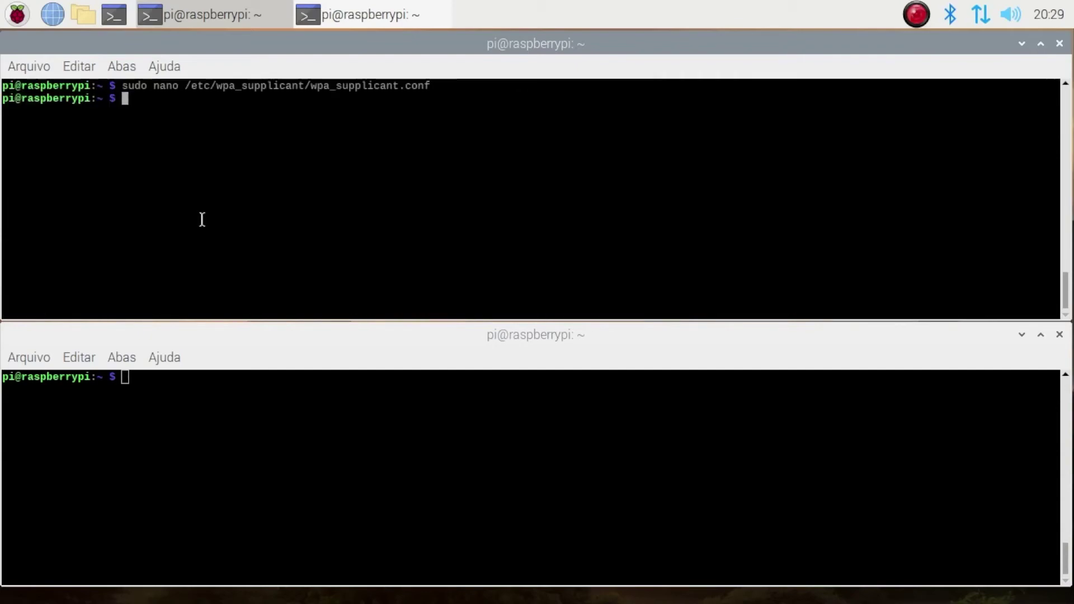
- Run sudo dhclient -v eth0 in the lower terminal to request an address
click(182, 410)
key(ctrl+shift+v)
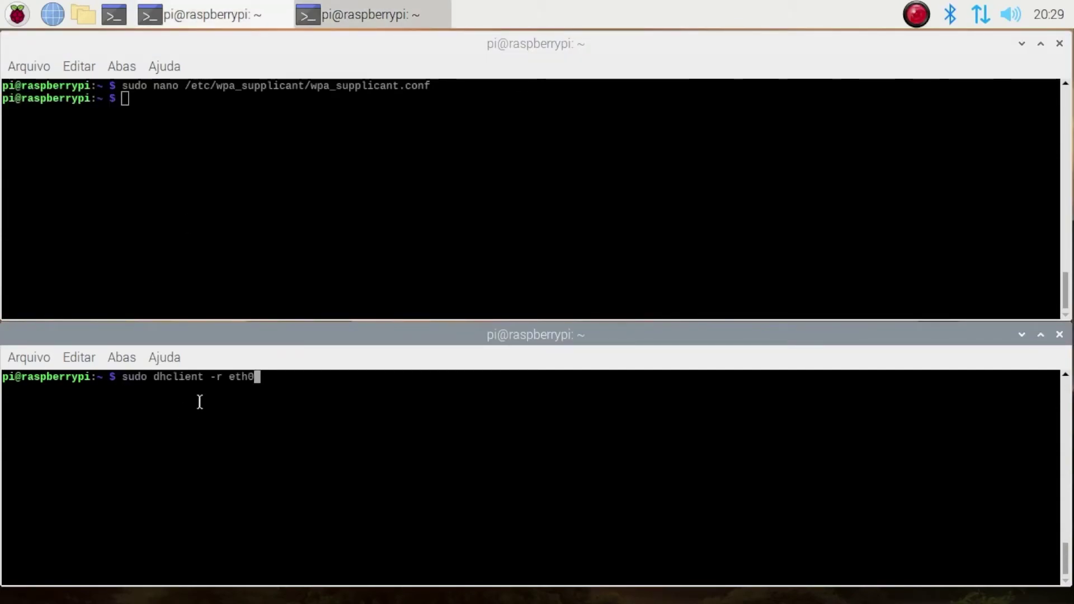
key(Up)
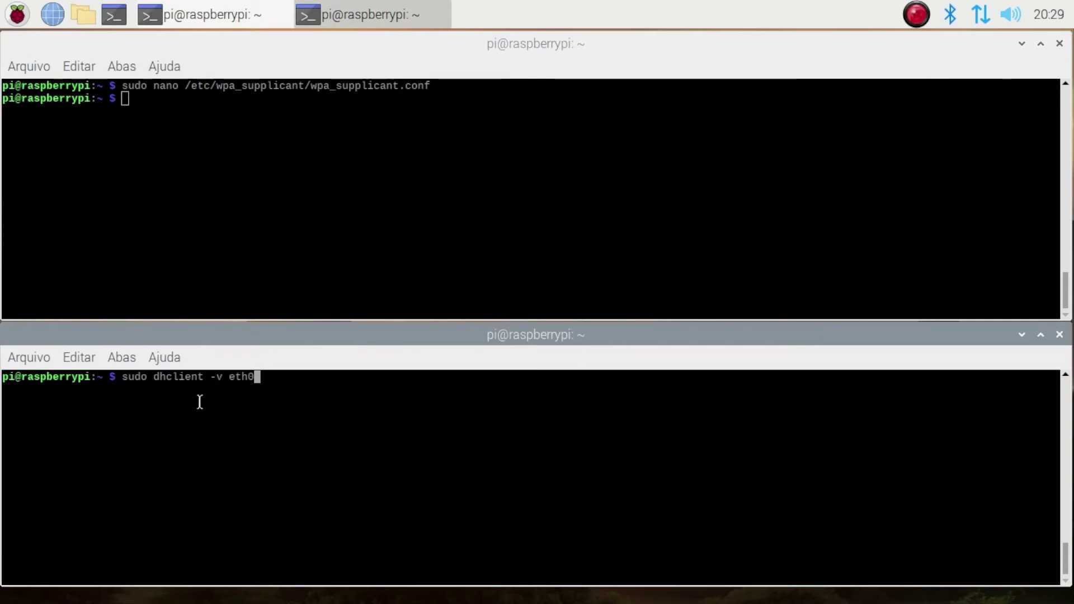
key(Return)
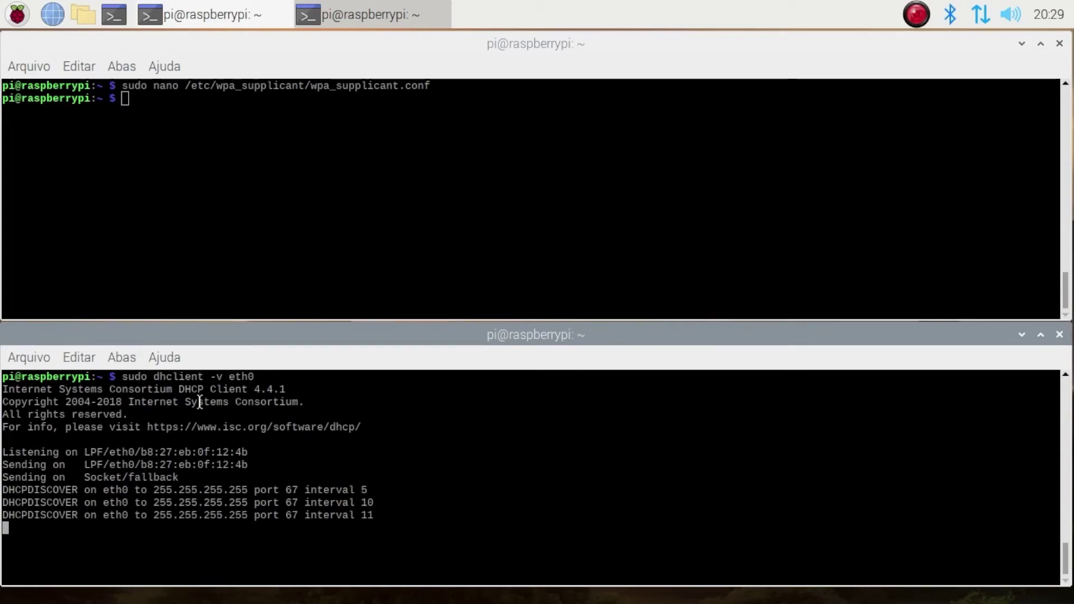
- Run ifconfig in the upper terminal, note eth0's 169.254.231.211 address, then clear the screen
click(221, 236)
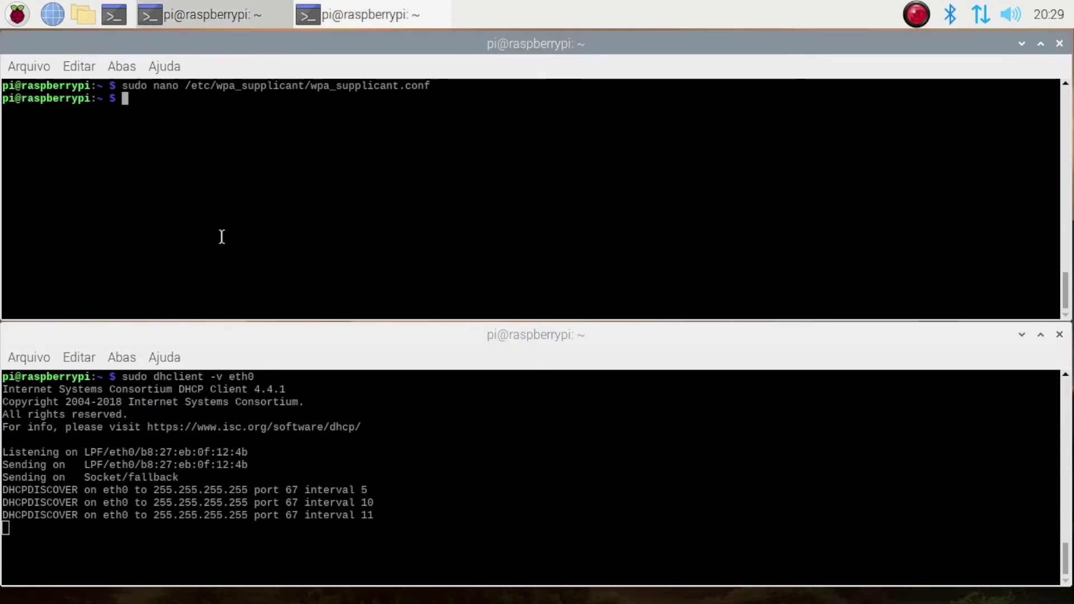
text(fi)
key(BackSpace)
key(BackSpace)
text(ifconfig)
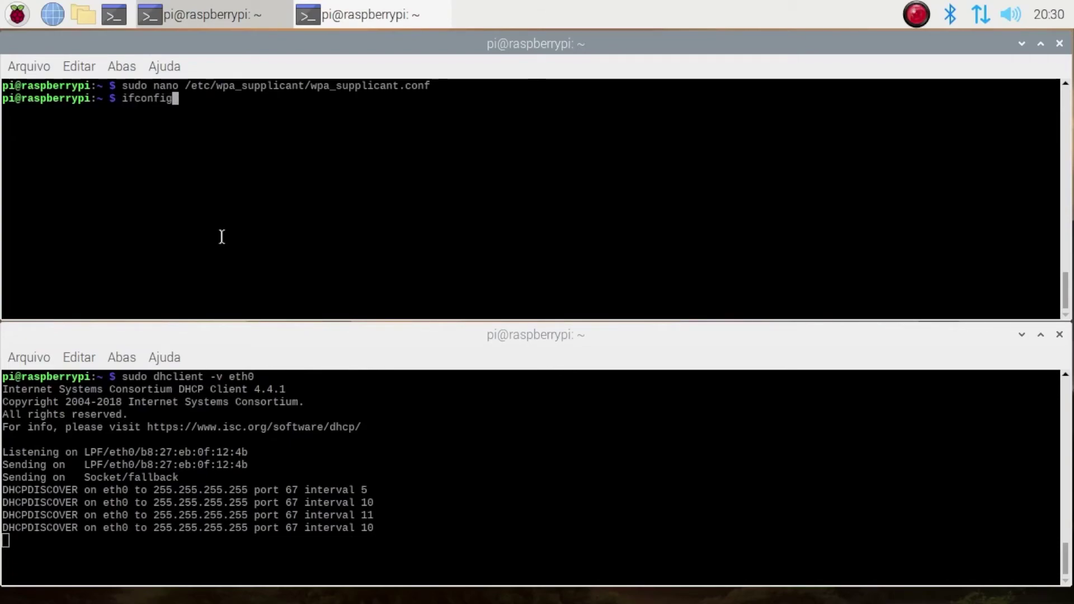
key(Return)
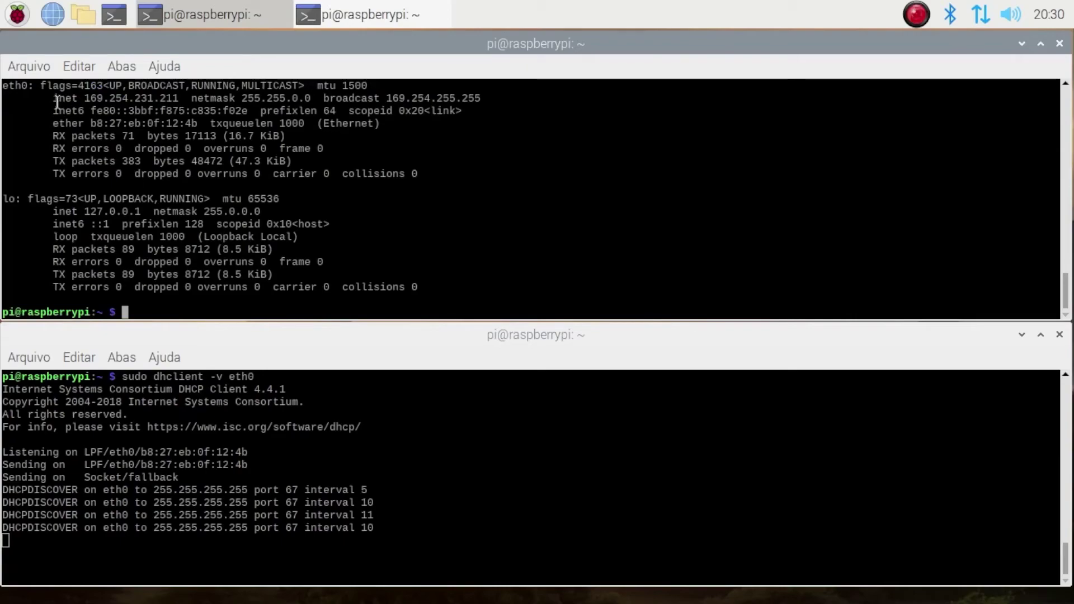
double_click(109, 98)
click(294, 167)
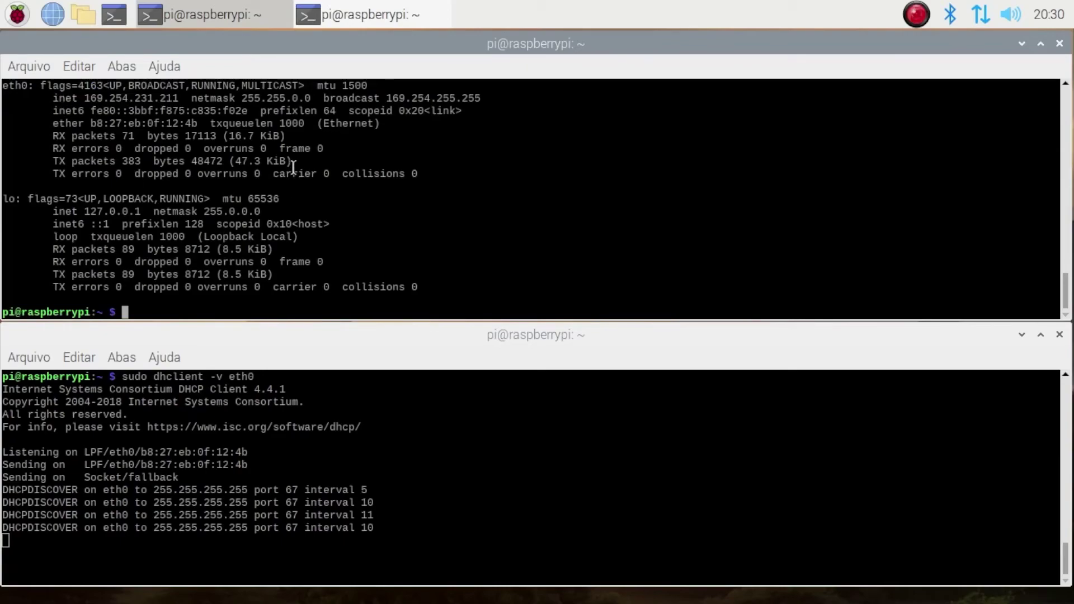
key(ctrl+l)
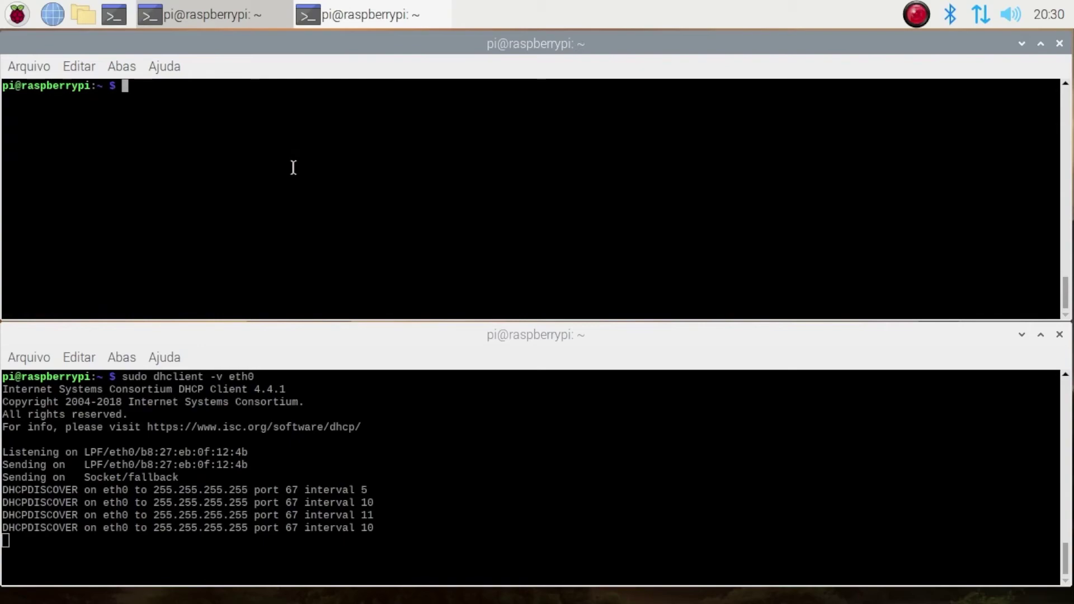
- Run sudo wpa_supplicant -c wpa_supplicant.conf -D wired -i eth0 and check the freeradius-temp-ca certificate
text(sudo nano /etc/wpa_supplicant/wpa_supplicant.conf)
key(Up)
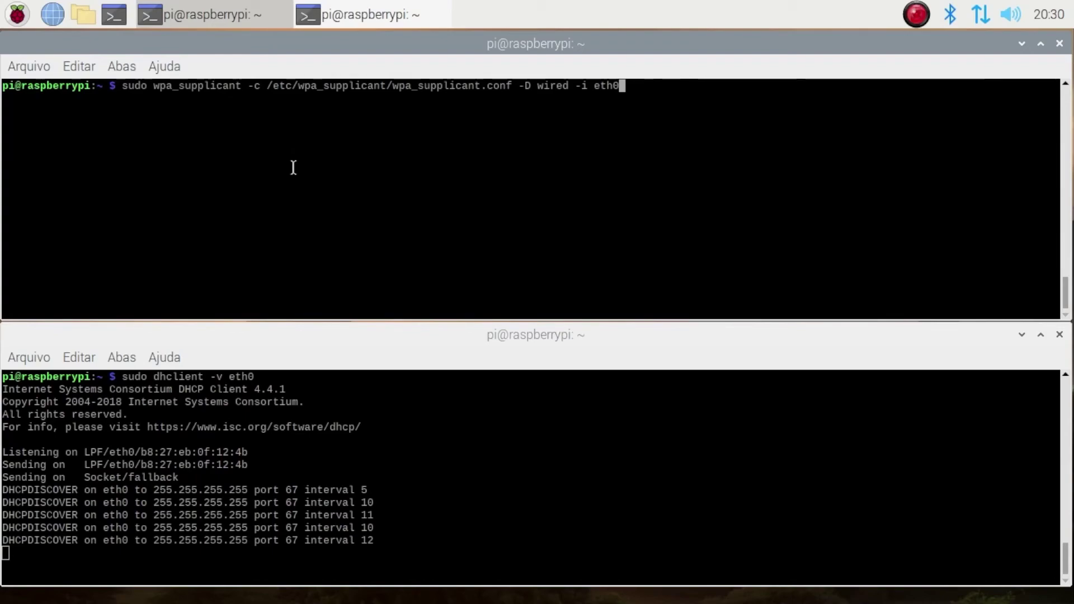
key(Return)
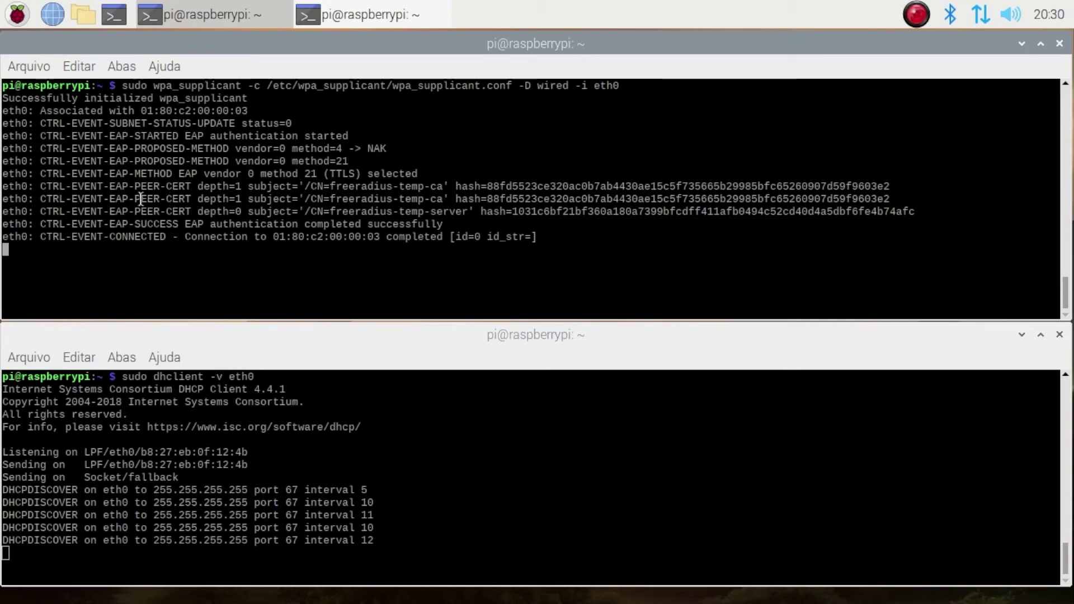
double_click(352, 186)
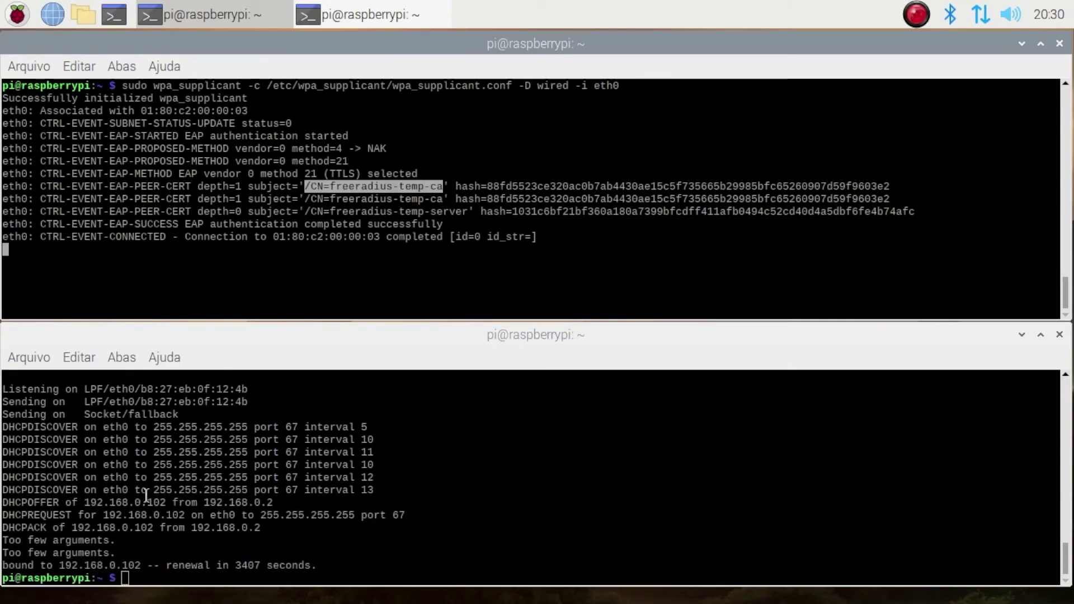
- Check the lower terminal's DHCPACK offering address 192.168.0.102
click(175, 503)
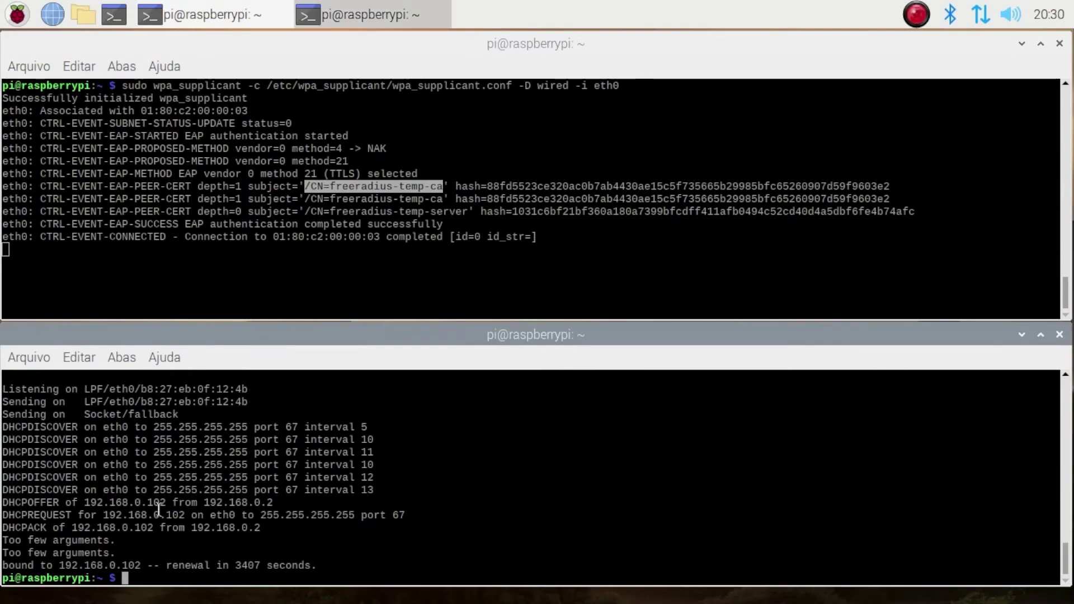
double_click(119, 503)
click(156, 534)
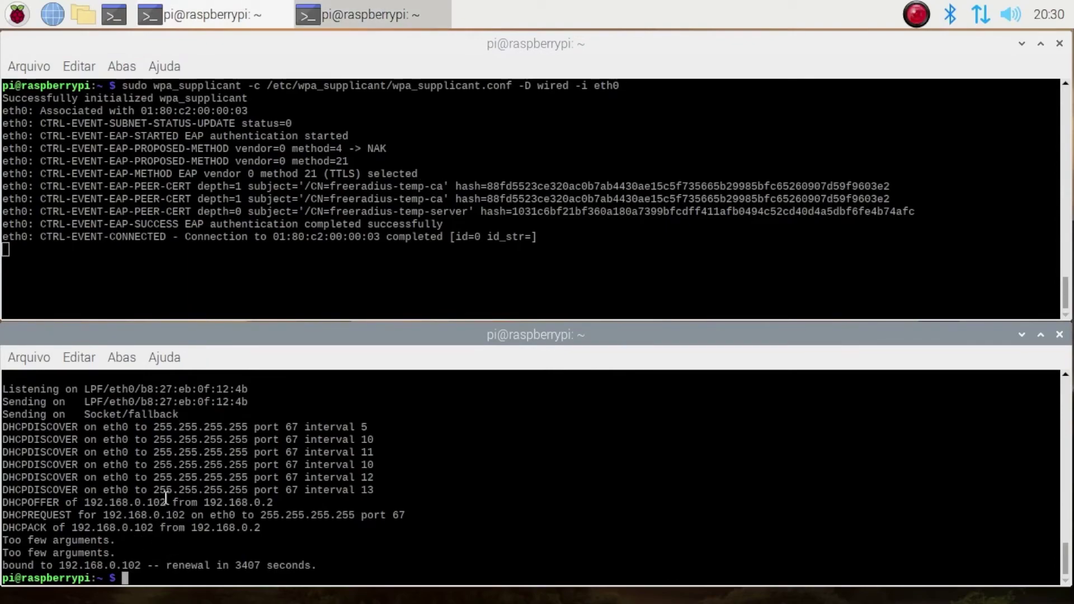
triple_click(222, 528)
click(222, 528)
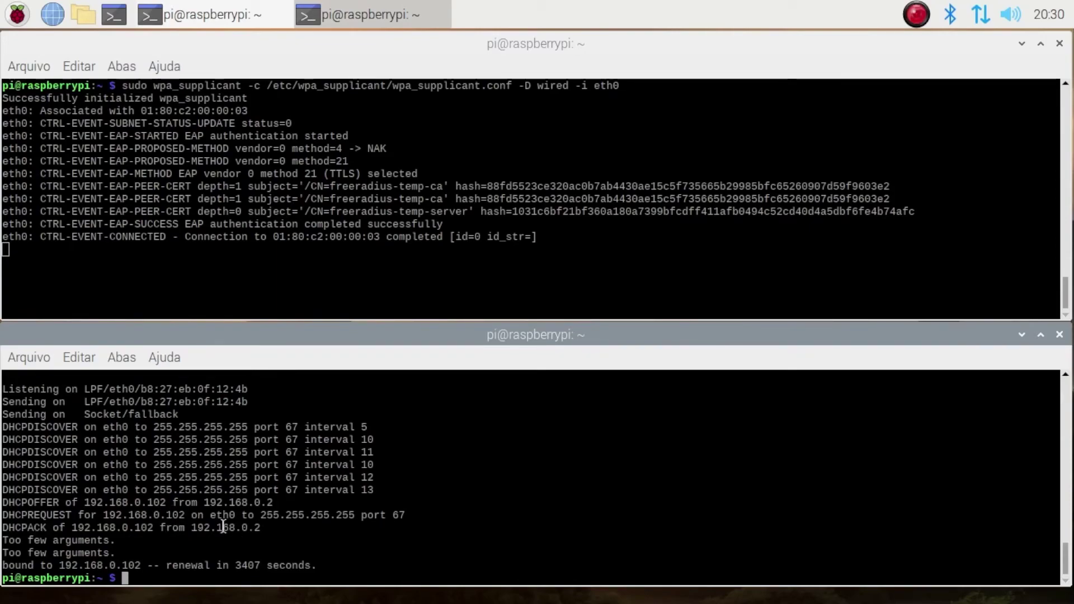
- Run ifconfig to confirm eth0 now has 192.168.0.102
text(ifconfig)
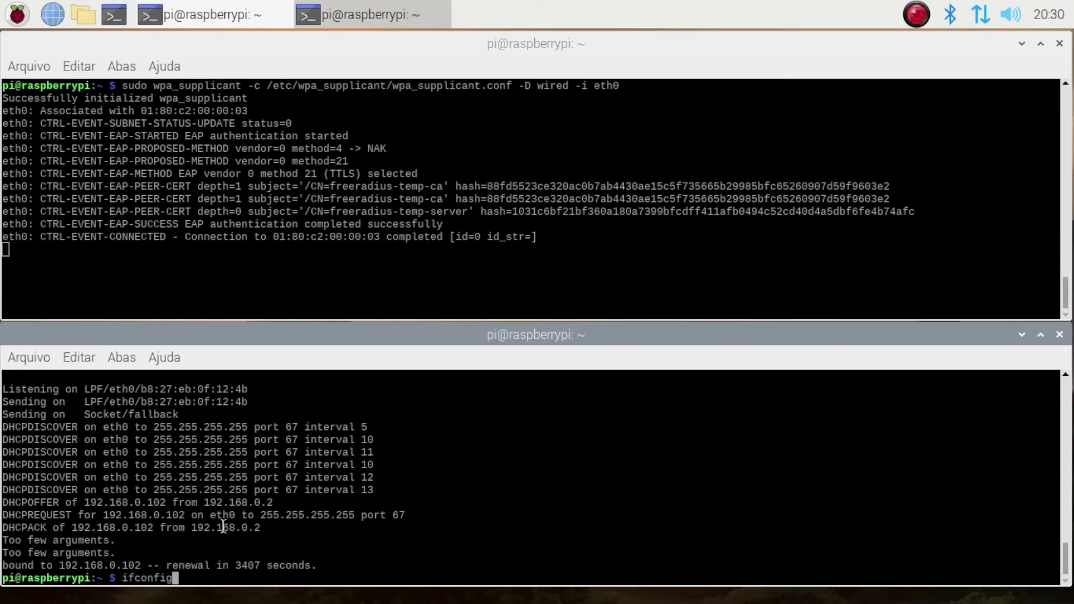
key(Return)
scroll(110, 465, up, 5)
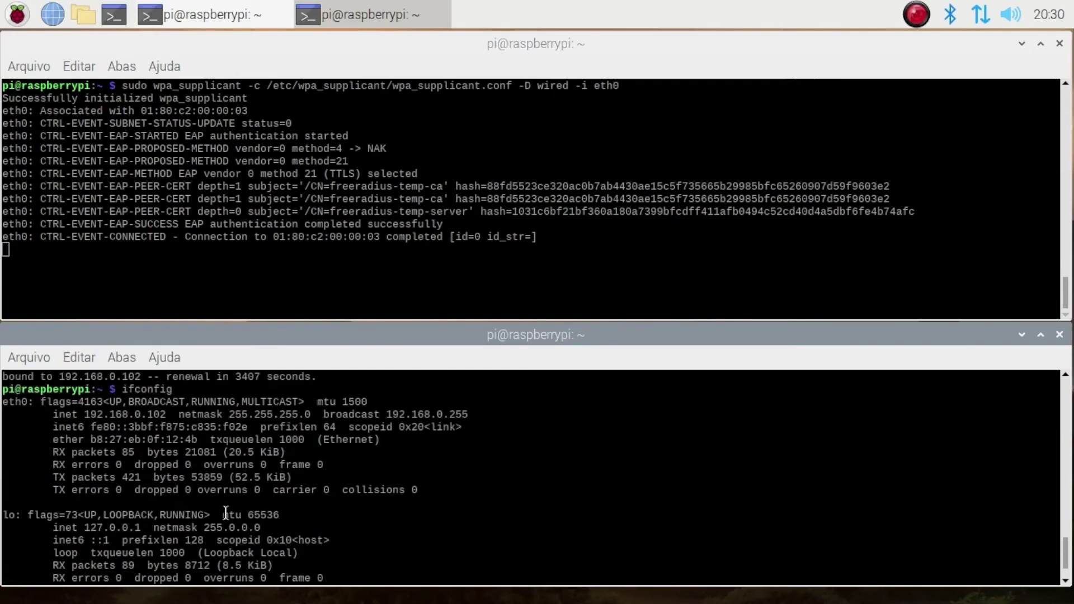
double_click(110, 465)
click(206, 523)
scroll(204, 525, down, 1)
scroll(204, 525, down, 3)
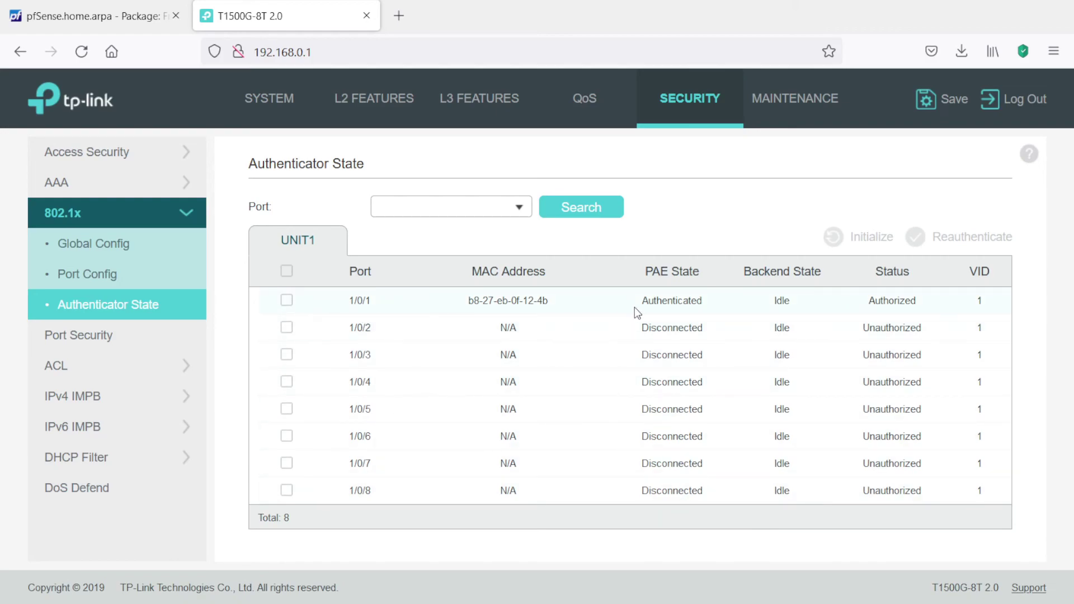
- Confirm port 1/0/1 shows Authenticated and Authorized, then switch to the pfSense tab
drag(632, 308, 708, 302)
click(506, 305)
click(104, 17)
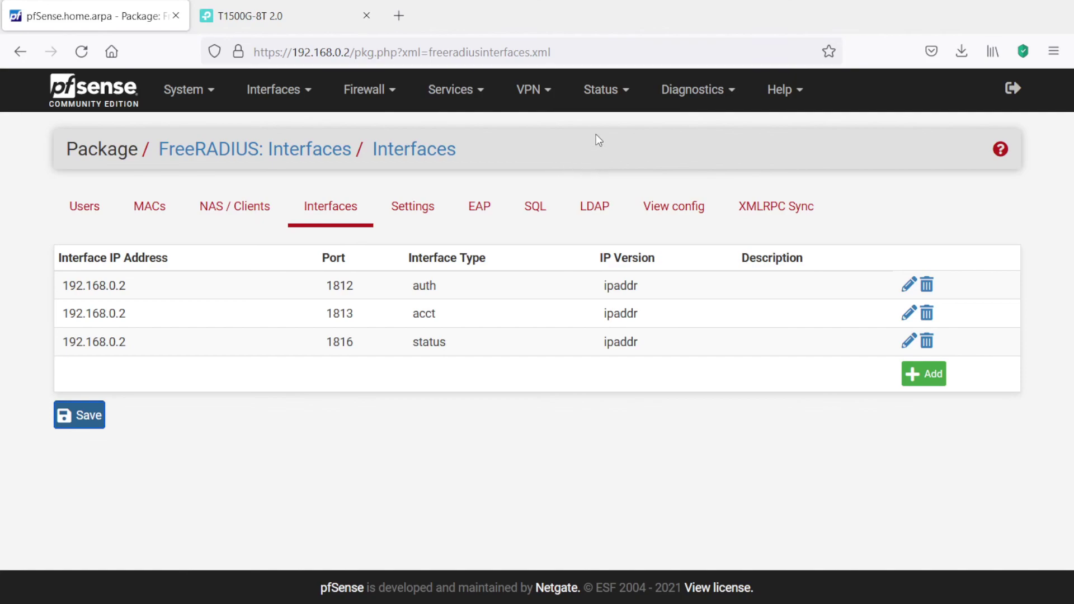
- Filter the pfSense General system log by process radiusd
click(621, 94)
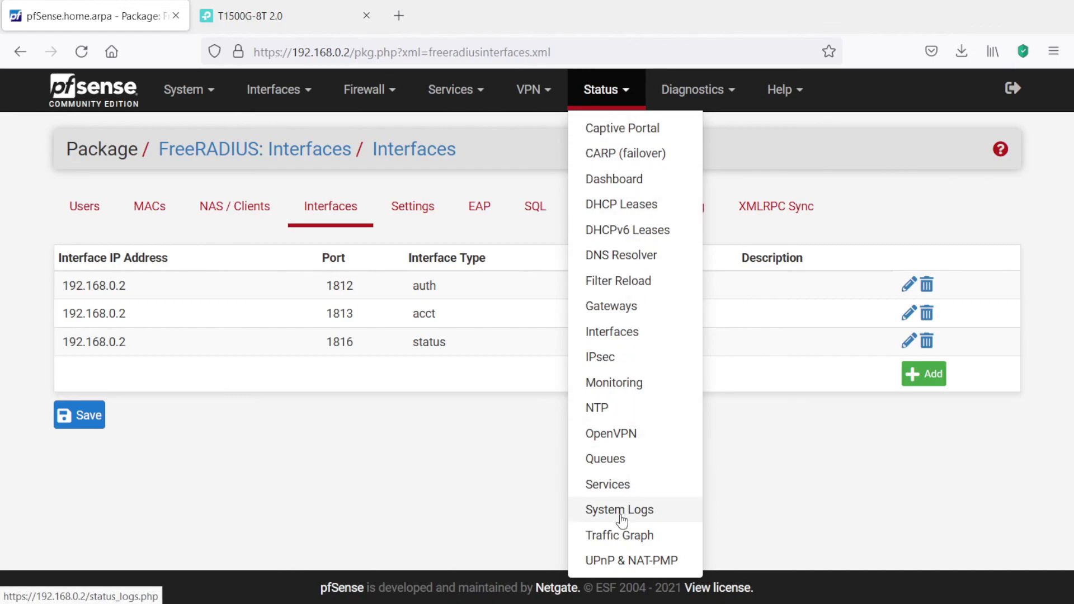
click(622, 516)
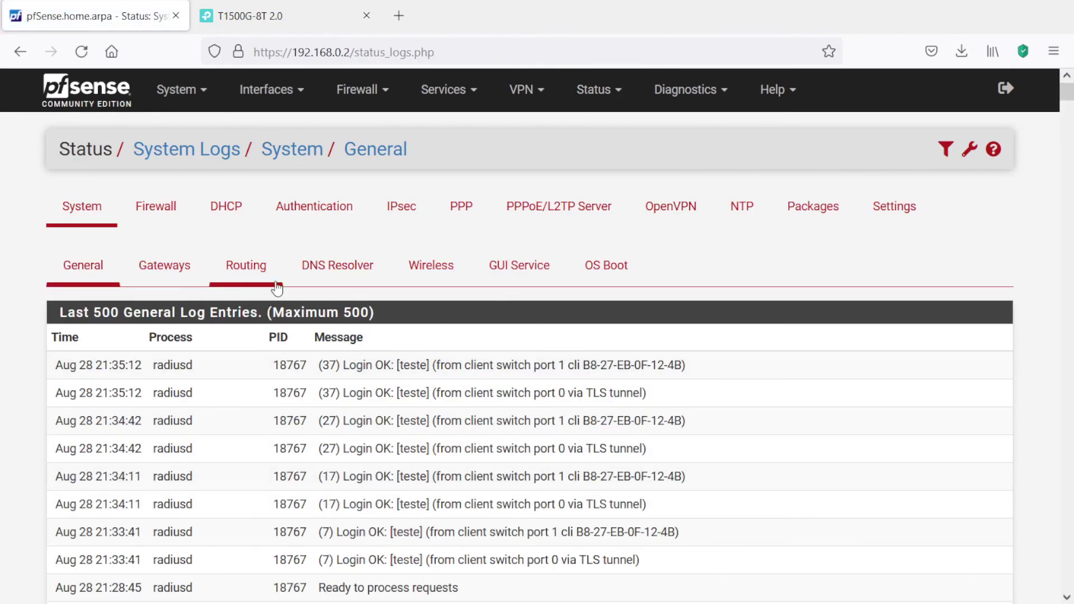
click(944, 148)
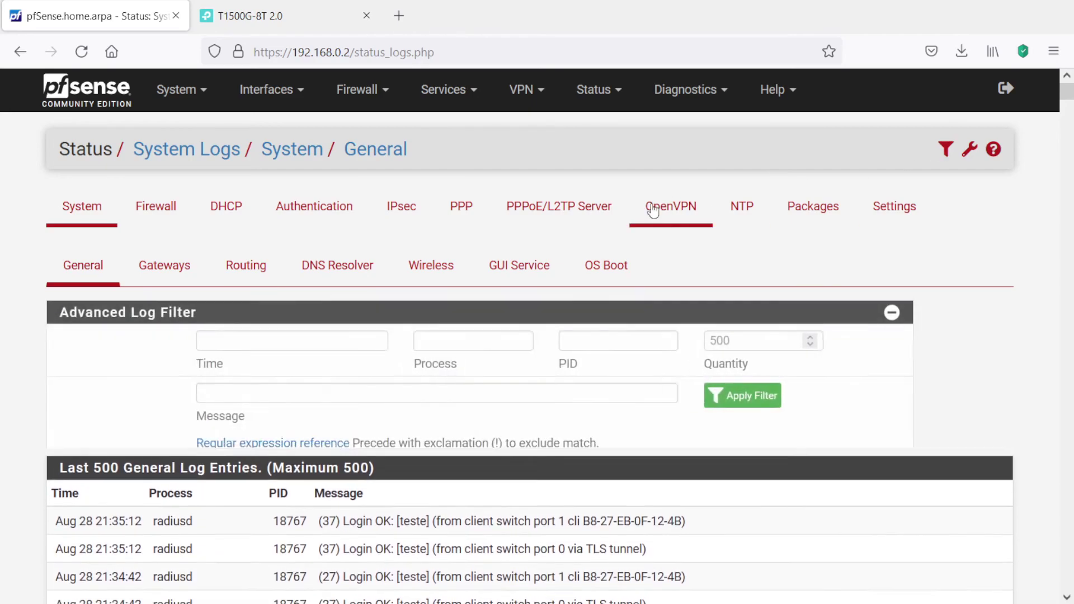
click(511, 340)
text(radiusd)
click(807, 396)
scroll(645, 410, down, 3)
scroll(643, 406, down, 2)
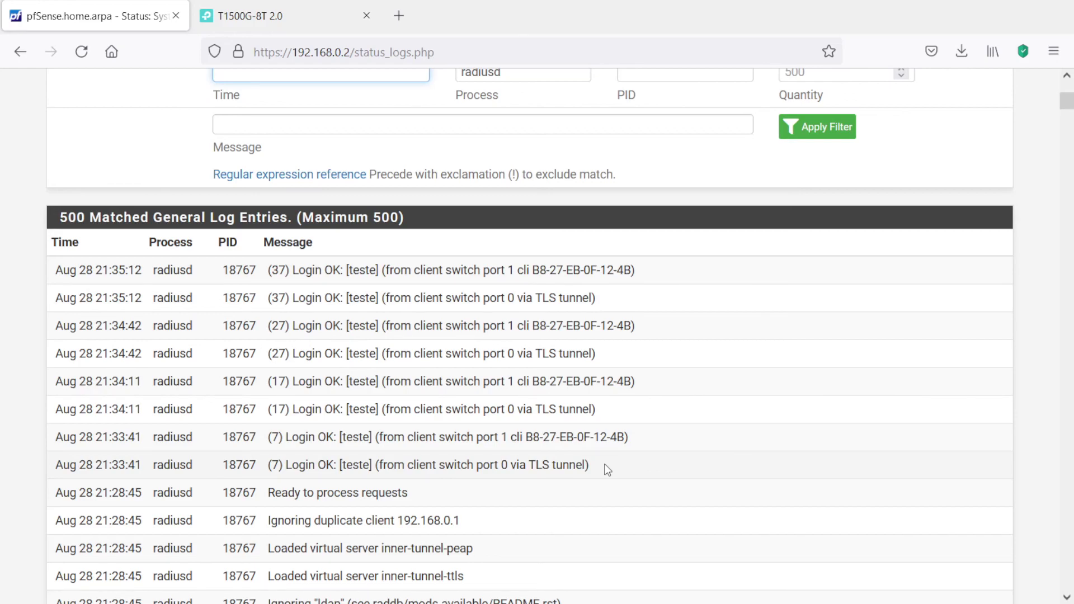
- Check the newest Login OK entry and the Pi's MAC address
double_click(308, 269)
click(355, 268)
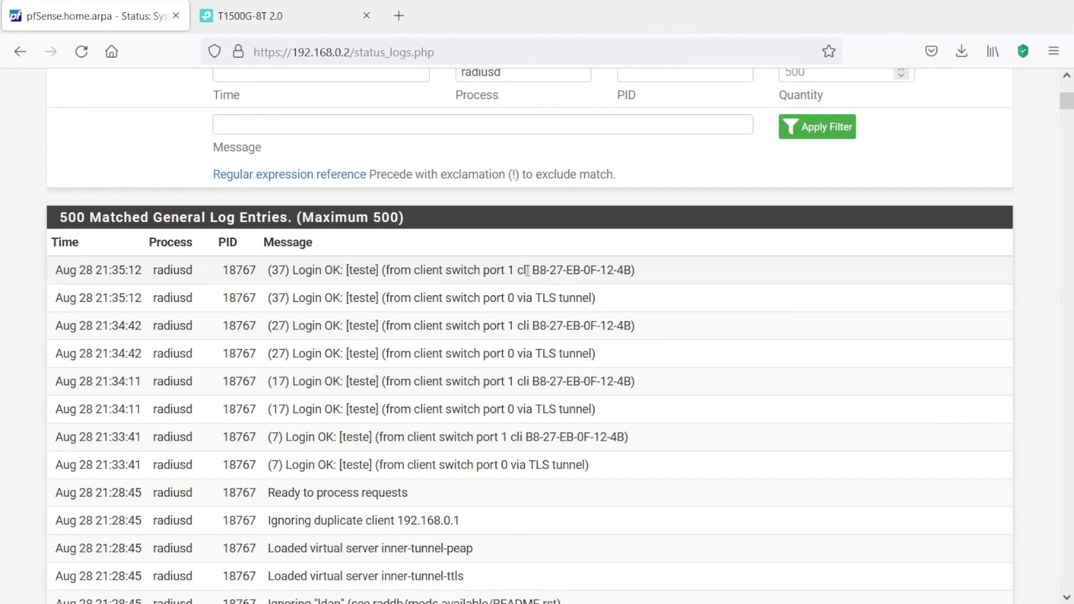
drag(531, 270, 602, 270)
click(565, 408)
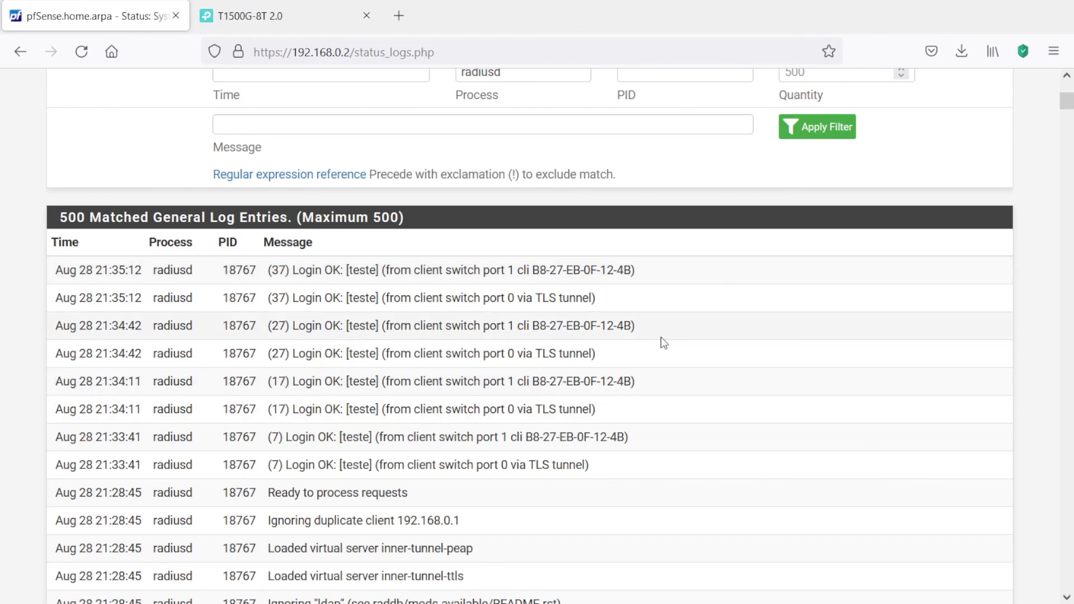